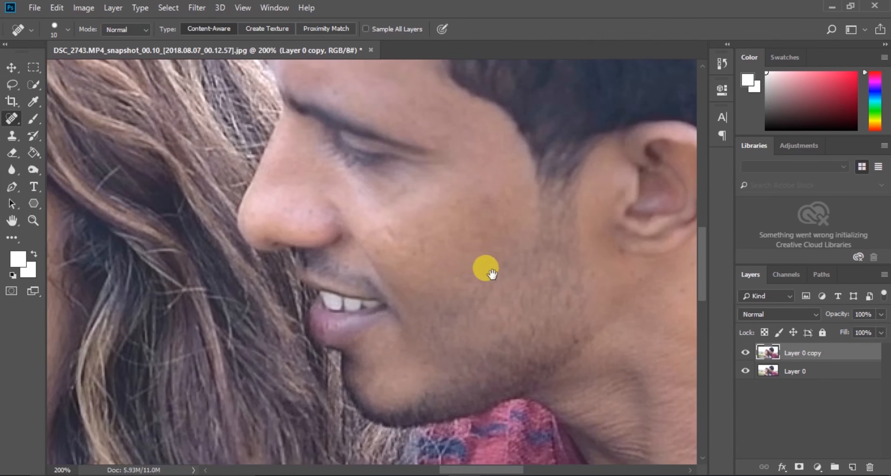
Retouch small skin blemishes on the man's jaw, forehead and cheek with the Spot Healing Brush on Layer 0 copy.
{"action": "left_click", "coordinate": [563, 333]}
{"action": "left_click", "coordinate": [514, 335]}
{"action": "scroll", "coordinate": [457, 325], "scroll_direction": "up", "scroll_amount": 3}
{"action": "scroll", "coordinate": [457, 325], "scroll_direction": "left", "scroll_amount": 3}
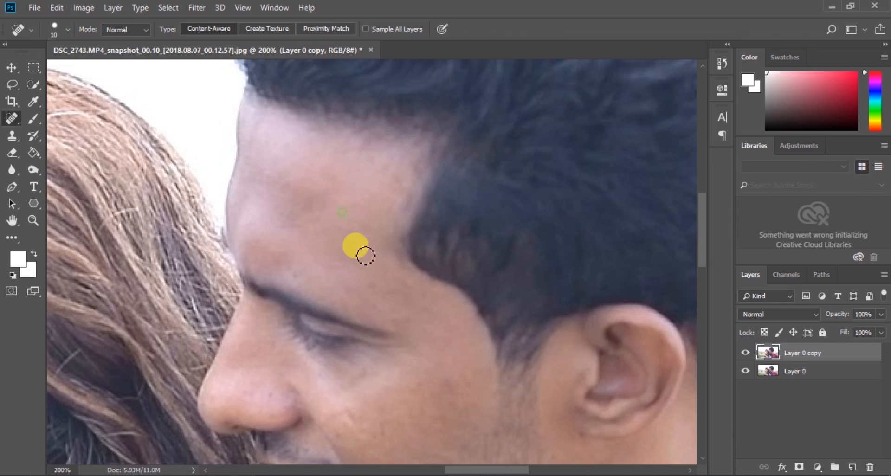
{"action": "scroll", "coordinate": [358, 242], "scroll_direction": "down", "scroll_amount": 3}
{"action": "scroll", "coordinate": [359, 243], "scroll_direction": "left", "scroll_amount": 2}
{"action": "scroll", "coordinate": [480, 204], "scroll_direction": "down", "scroll_amount": 5}
{"action": "scroll", "coordinate": [479, 204], "scroll_direction": "right", "scroll_amount": 5}
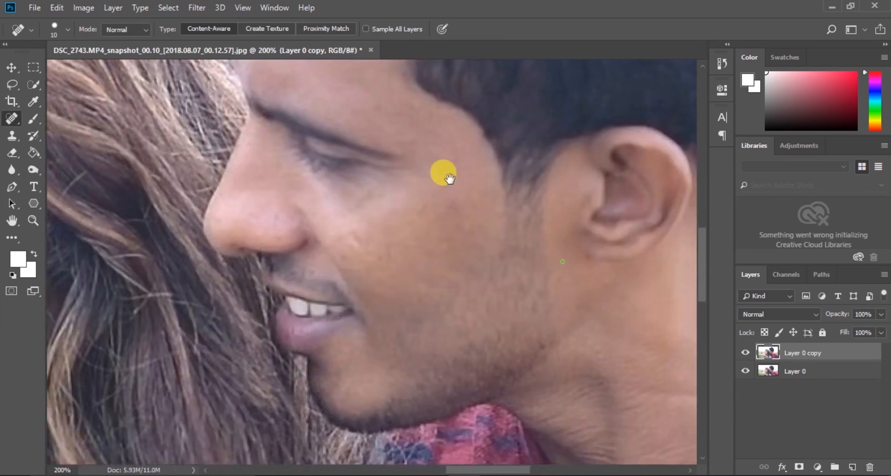
{"action": "scroll", "coordinate": [289, 194], "scroll_direction": "up", "scroll_amount": 5}
{"action": "scroll", "coordinate": [288, 194], "scroll_direction": "left", "scroll_amount": 8}
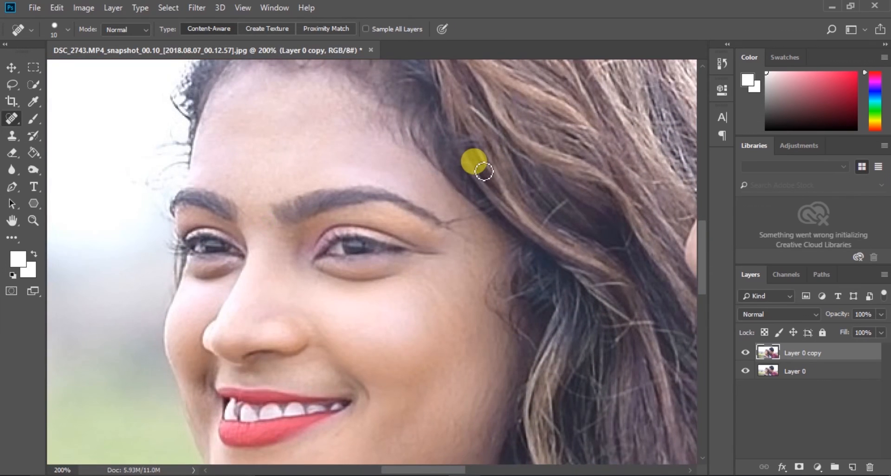
Outline the woman's face from forehead to chin with a freehand Lasso selection.
{"action": "key", "text": "ctrl+minus"}
{"action": "key", "text": "ctrl+minus"}
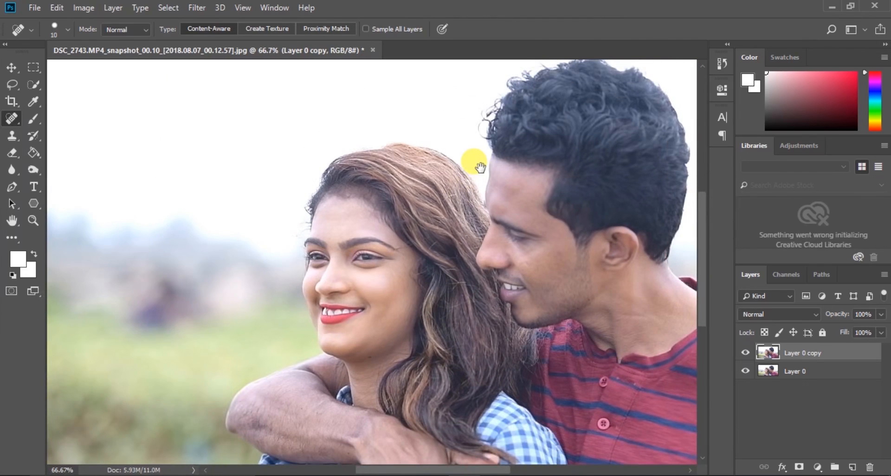
{"action": "scroll", "coordinate": [478, 251], "scroll_direction": "down", "scroll_amount": 3}
{"action": "scroll", "coordinate": [478, 251], "scroll_direction": "right", "scroll_amount": 3}
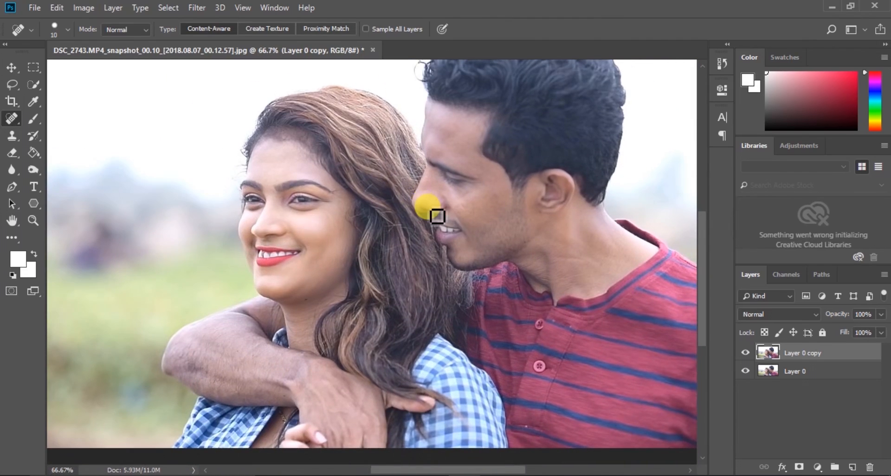
{"action": "left_click", "coordinate": [11, 85]}
{"action": "mouse_move", "coordinate": [256, 166]}
{"action": "left_mouse_down"}
{"action": "mouse_move", "coordinate": [270, 146]}
{"action": "mouse_move", "coordinate": [309, 158]}
{"action": "mouse_move", "coordinate": [327, 190]}
{"action": "mouse_move", "coordinate": [341, 223]}
{"action": "mouse_move", "coordinate": [338, 258]}
{"action": "mouse_move", "coordinate": [315, 300]}
{"action": "mouse_move", "coordinate": [277, 284]}
{"action": "mouse_move", "coordinate": [255, 219]}
{"action": "mouse_move", "coordinate": [256, 160]}
{"action": "left_mouse_up"}
Add a Curves adjustment layer for the selected face and raise the RGB curve's midtones slightly to brighten it.
{"action": "left_click", "coordinate": [818, 467]}
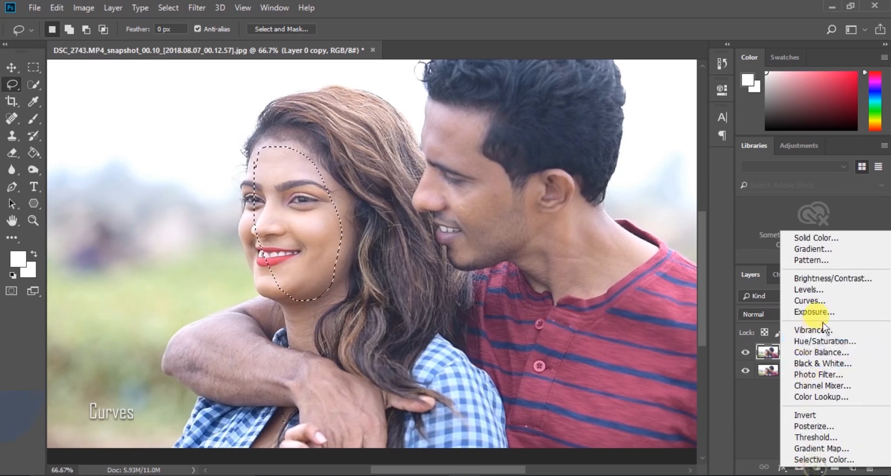
{"action": "left_click", "coordinate": [813, 301]}
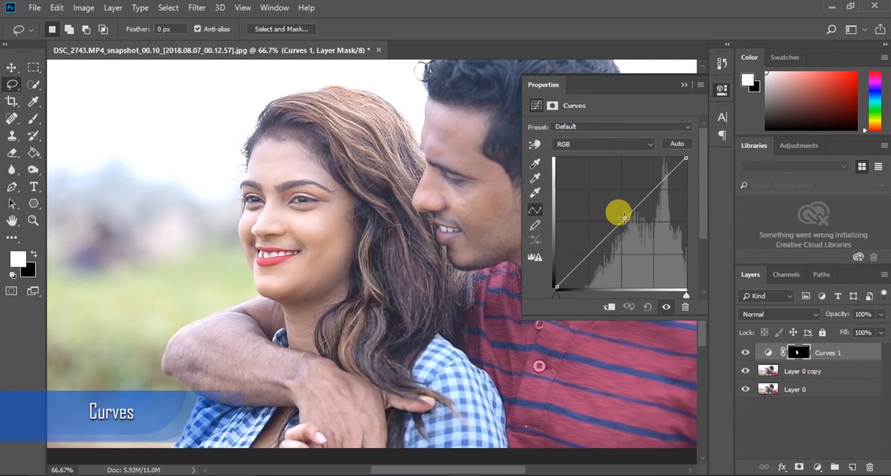
{"action": "left_click_drag", "start_coordinate": [623, 217], "coordinate": [623, 212]}
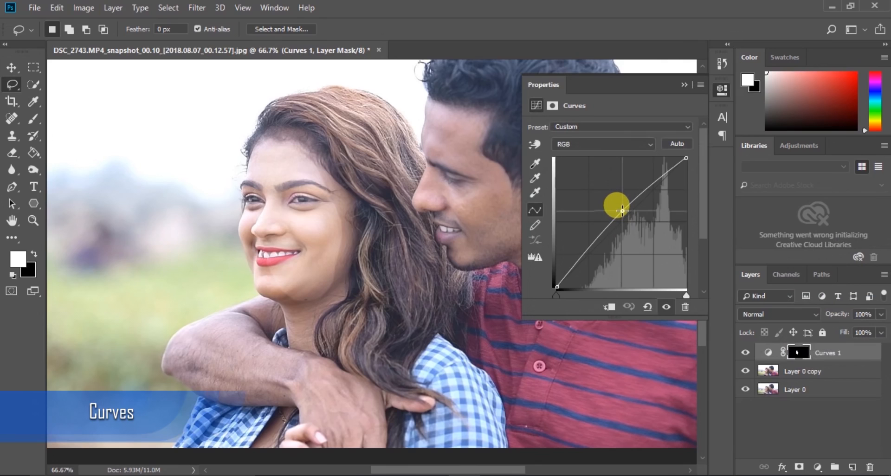
{"action": "left_click", "coordinate": [681, 85]}
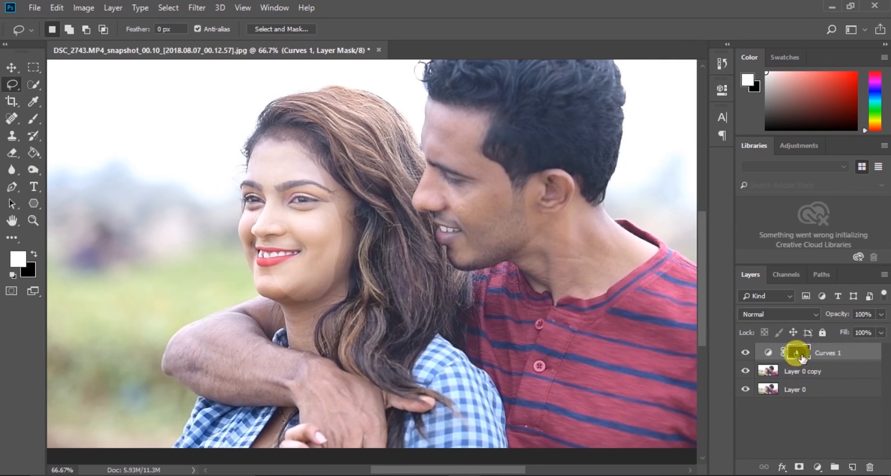
Paint white on the Curves 1 mask over both people's skin using the 50 px Soft Round Pressure Opacity and Flow brush.
{"action": "left_click", "coordinate": [32, 122]}
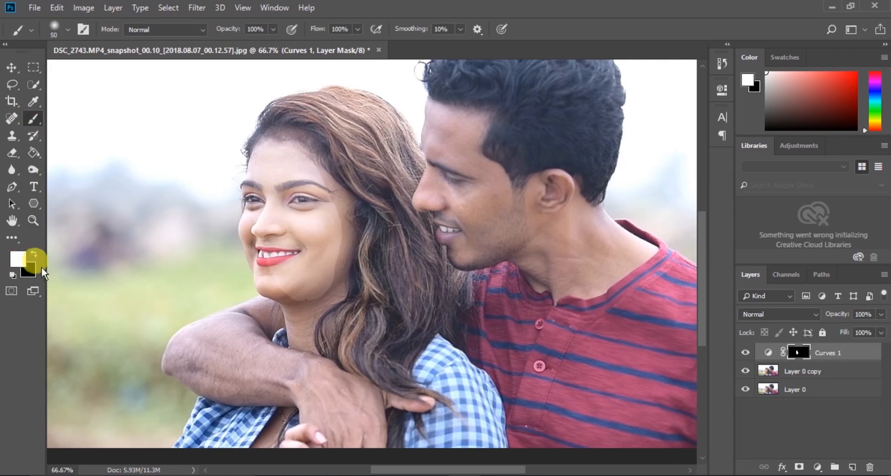
{"action": "right_click", "coordinate": [332, 223]}
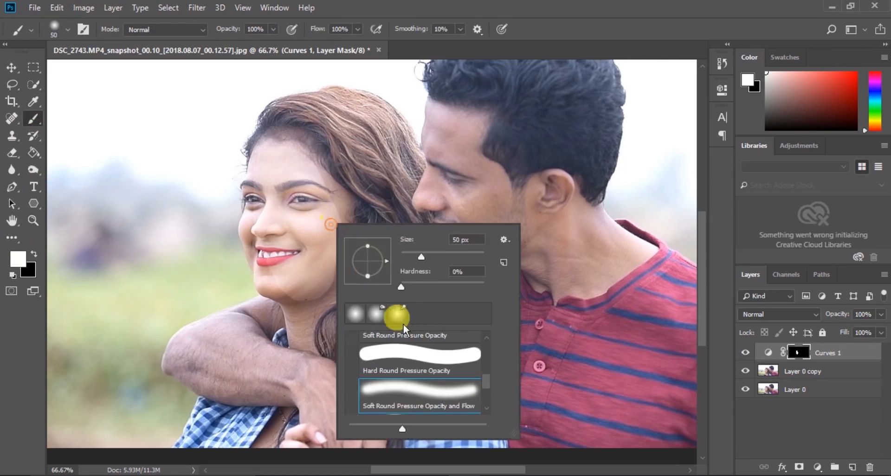
{"action": "double_click", "coordinate": [429, 392]}
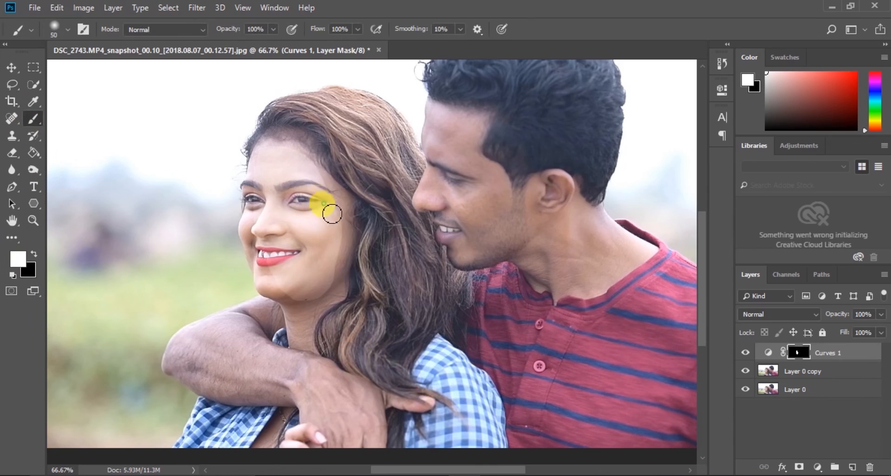
{"action": "mouse_move", "coordinate": [337, 192]}
{"action": "left_mouse_down"}
{"action": "mouse_move", "coordinate": [348, 242]}
{"action": "mouse_move", "coordinate": [338, 303]}
{"action": "mouse_move", "coordinate": [318, 310]}
{"action": "mouse_move", "coordinate": [324, 292]}
{"action": "mouse_move", "coordinate": [302, 322]}
{"action": "mouse_move", "coordinate": [307, 343]}
{"action": "mouse_move", "coordinate": [293, 290]}
{"action": "mouse_move", "coordinate": [288, 299]}
{"action": "mouse_move", "coordinate": [268, 289]}
{"action": "mouse_move", "coordinate": [271, 274]}
{"action": "mouse_move", "coordinate": [250, 237]}
{"action": "left_mouse_up"}
{"action": "mouse_move", "coordinate": [255, 197]}
{"action": "left_mouse_down"}
{"action": "mouse_move", "coordinate": [264, 154]}
{"action": "mouse_move", "coordinate": [257, 178]}
{"action": "mouse_move", "coordinate": [270, 144]}
{"action": "mouse_move", "coordinate": [283, 138]}
{"action": "mouse_move", "coordinate": [322, 169]}
{"action": "mouse_move", "coordinate": [301, 153]}
{"action": "mouse_move", "coordinate": [337, 215]}
{"action": "mouse_move", "coordinate": [347, 216]}
{"action": "mouse_move", "coordinate": [325, 251]}
{"action": "left_mouse_up"}
{"action": "mouse_move", "coordinate": [266, 231]}
{"action": "left_mouse_down"}
{"action": "mouse_move", "coordinate": [243, 368]}
{"action": "mouse_move", "coordinate": [199, 332]}
{"action": "mouse_move", "coordinate": [234, 382]}
{"action": "mouse_move", "coordinate": [217, 379]}
{"action": "mouse_move", "coordinate": [261, 333]}
{"action": "mouse_move", "coordinate": [372, 404]}
{"action": "mouse_move", "coordinate": [338, 455]}
{"action": "mouse_move", "coordinate": [283, 436]}
{"action": "mouse_move", "coordinate": [315, 394]}
{"action": "mouse_move", "coordinate": [439, 124]}
{"action": "mouse_move", "coordinate": [476, 133]}
{"action": "mouse_move", "coordinate": [433, 118]}
{"action": "mouse_move", "coordinate": [424, 163]}
{"action": "mouse_move", "coordinate": [460, 194]}
{"action": "mouse_move", "coordinate": [462, 219]}
{"action": "mouse_move", "coordinate": [493, 203]}
{"action": "mouse_move", "coordinate": [568, 196]}
{"action": "mouse_move", "coordinate": [531, 263]}
{"action": "mouse_move", "coordinate": [627, 268]}
{"action": "mouse_move", "coordinate": [589, 249]}
{"action": "mouse_move", "coordinate": [569, 189]}
{"action": "mouse_move", "coordinate": [448, 130]}
{"action": "mouse_move", "coordinate": [565, 219]}
{"action": "mouse_move", "coordinate": [601, 283]}
{"action": "mouse_move", "coordinate": [497, 258]}
{"action": "left_mouse_up"}
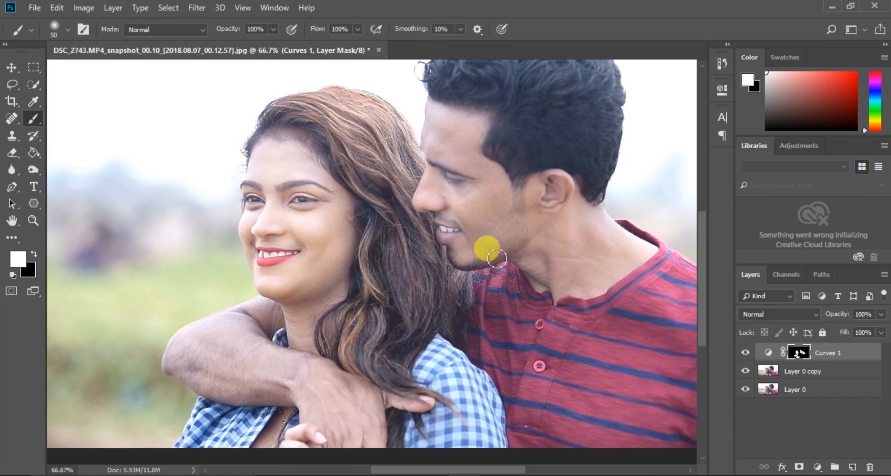
Lower the opacity of the Curves 1 layer to about 76%.
{"action": "left_click", "coordinate": [11, 67]}
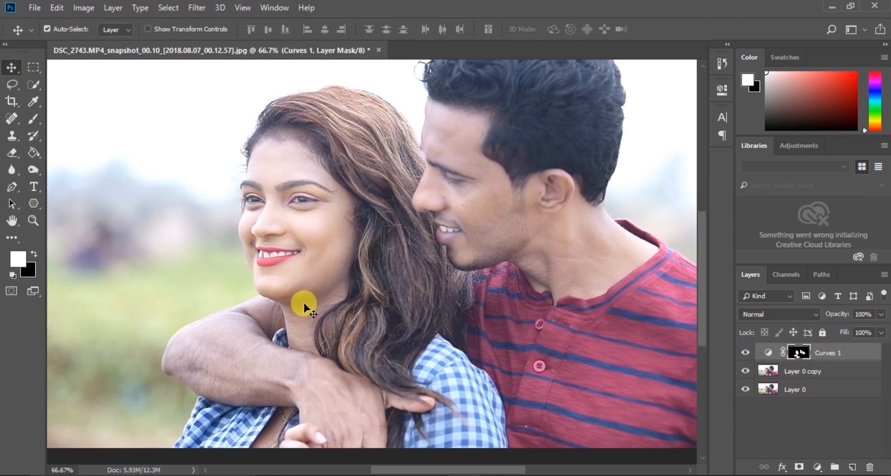
{"action": "left_click", "coordinate": [882, 315]}
{"action": "left_click_drag", "start_coordinate": [859, 332], "coordinate": [874, 333]}
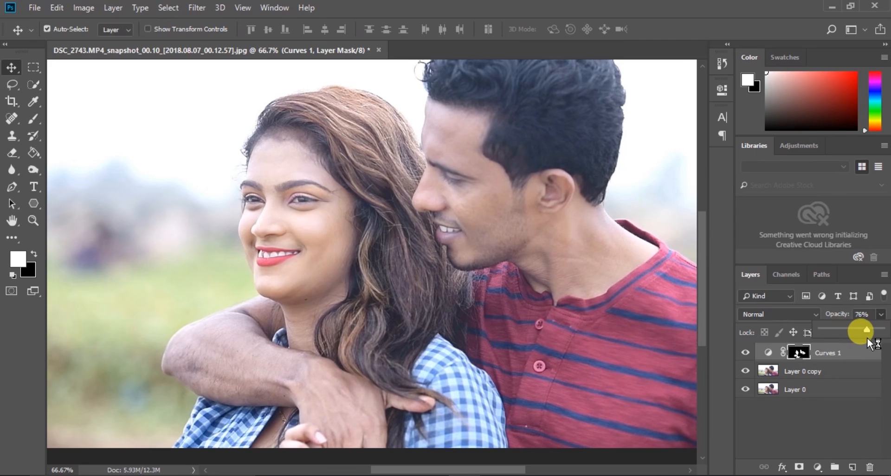
On Layer 0 copy, outline the couple loosely with the Lasso and invert the selection to target the background.
{"action": "left_click", "coordinate": [819, 370]}
{"action": "left_click", "coordinate": [820, 371]}
{"action": "left_click", "coordinate": [12, 84]}
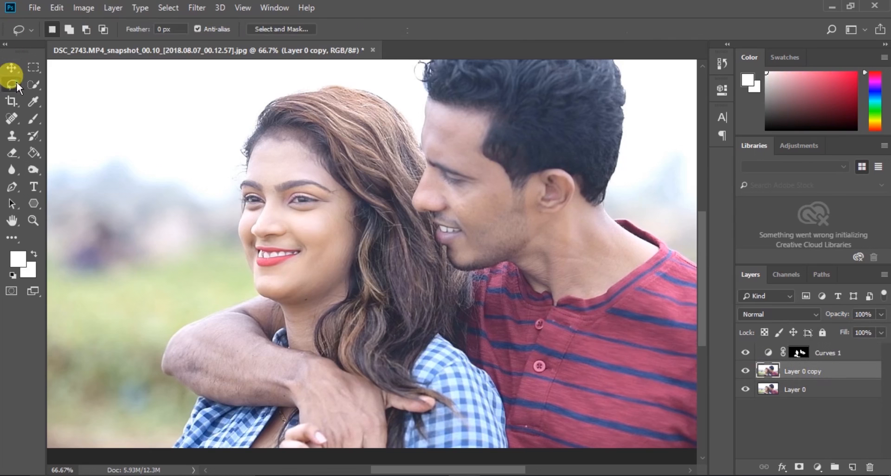
{"action": "key", "text": "ctrl+minus"}
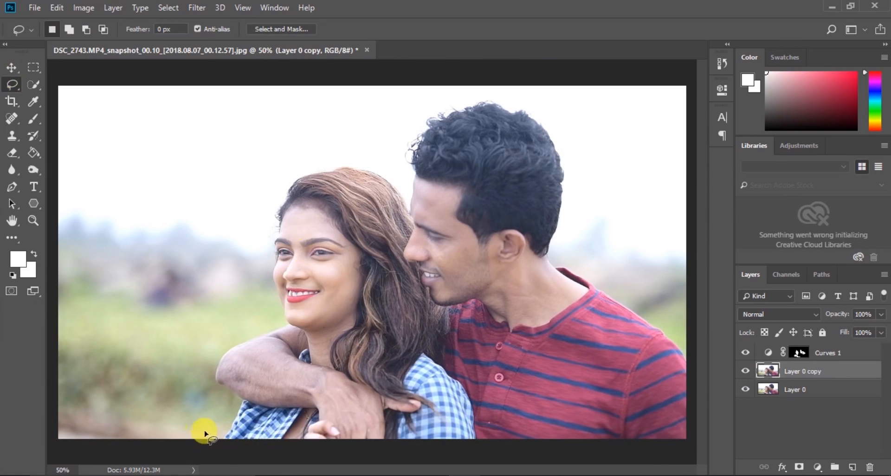
{"action": "mouse_move", "coordinate": [216, 440]}
{"action": "left_mouse_down"}
{"action": "mouse_move", "coordinate": [223, 420]}
{"action": "mouse_move", "coordinate": [209, 358]}
{"action": "mouse_move", "coordinate": [234, 343]}
{"action": "left_mouse_up"}
{"action": "mouse_move", "coordinate": [266, 302]}
{"action": "left_mouse_down"}
{"action": "mouse_move", "coordinate": [269, 204]}
{"action": "mouse_move", "coordinate": [288, 173]}
{"action": "mouse_move", "coordinate": [335, 161]}
{"action": "mouse_move", "coordinate": [391, 177]}
{"action": "mouse_move", "coordinate": [402, 140]}
{"action": "mouse_move", "coordinate": [437, 109]}
{"action": "mouse_move", "coordinate": [543, 106]}
{"action": "mouse_move", "coordinate": [568, 158]}
{"action": "mouse_move", "coordinate": [575, 210]}
{"action": "mouse_move", "coordinate": [568, 254]}
{"action": "mouse_move", "coordinate": [680, 330]}
{"action": "mouse_move", "coordinate": [703, 467]}
{"action": "mouse_move", "coordinate": [244, 471]}
{"action": "mouse_move", "coordinate": [220, 450]}
{"action": "left_mouse_up"}
{"action": "left_click", "coordinate": [172, 10]}
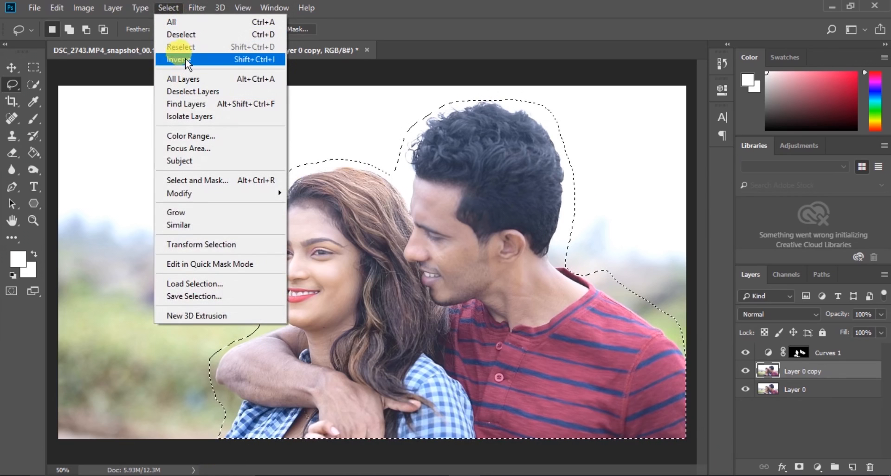
{"action": "left_click", "coordinate": [185, 59]}
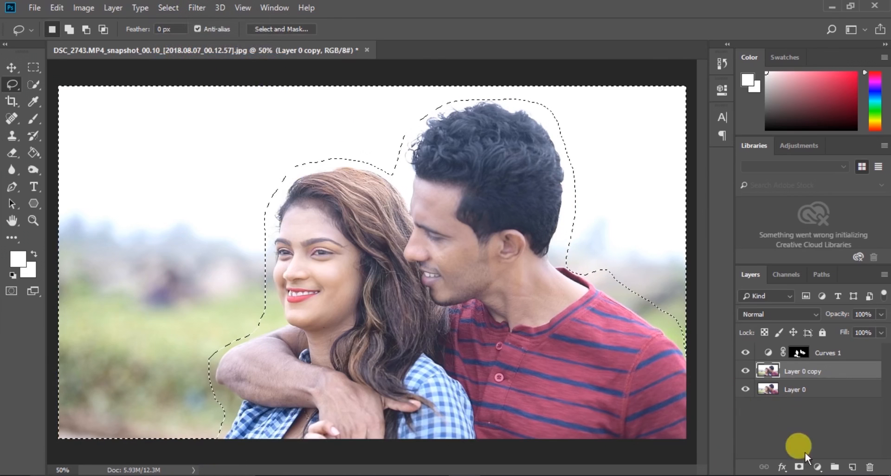
Add a Curves adjustment layer for the selected background and pull the RGB curve's midtones down to darken it.
{"action": "left_click", "coordinate": [818, 467]}
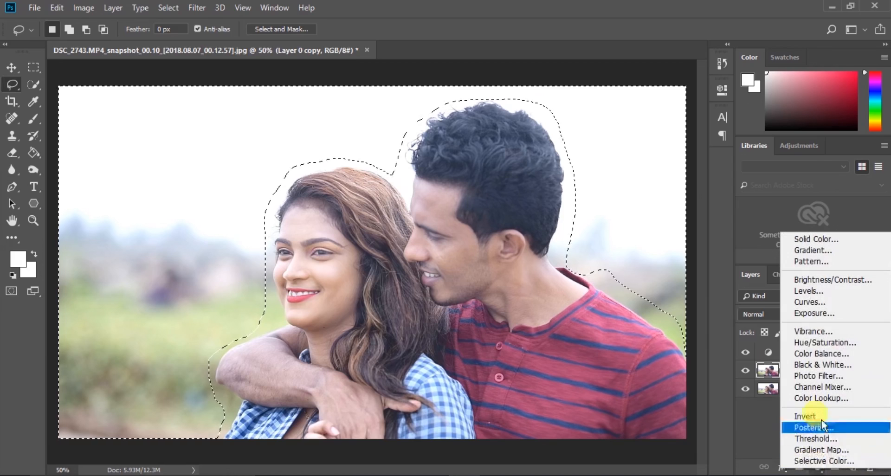
{"action": "left_click", "coordinate": [813, 303]}
{"action": "left_click_drag", "start_coordinate": [624, 219], "coordinate": [637, 226]}
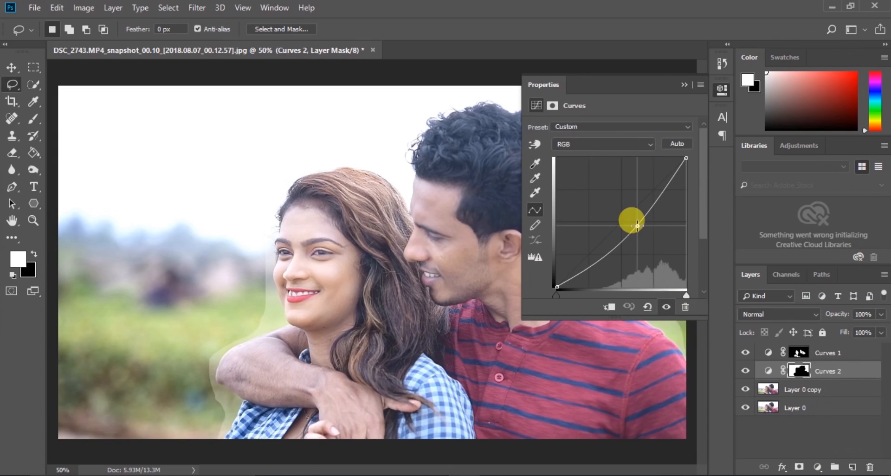
{"action": "left_click", "coordinate": [684, 86]}
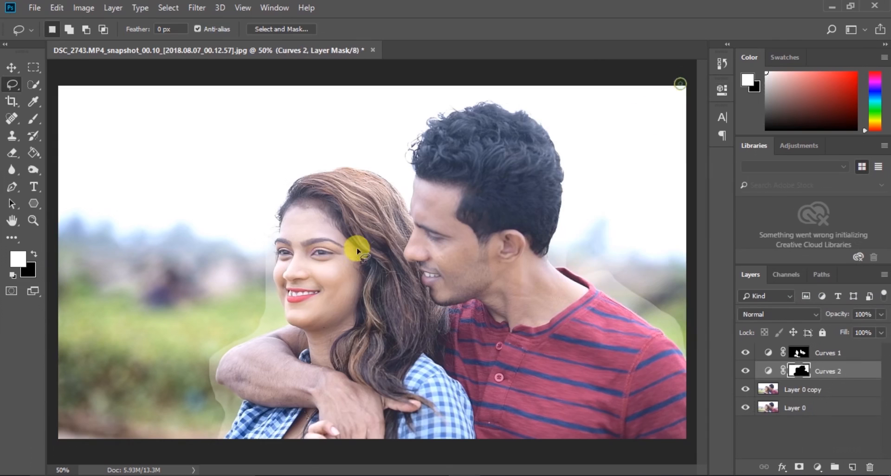
Paint white on the Curves 2 mask around the couple's outline to extend the darkening up to their edges.
{"action": "left_click", "coordinate": [33, 119]}
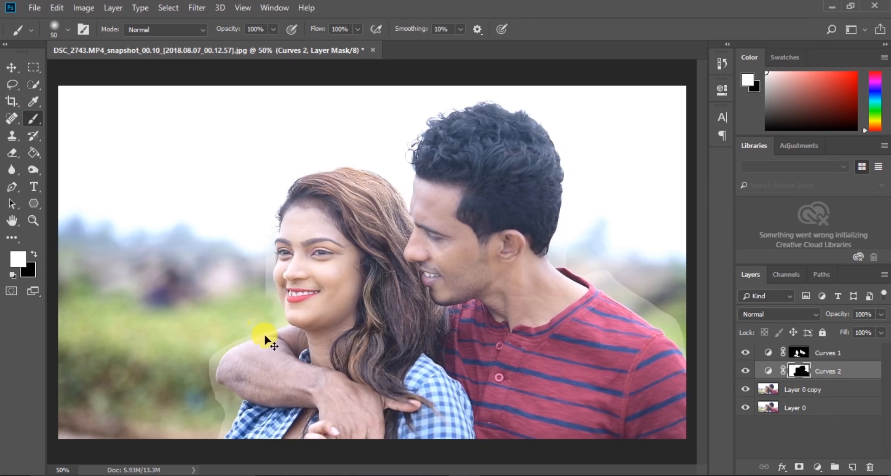
{"action": "key", "text": "ctrl+plus"}
{"action": "left_click_drag", "start_coordinate": [260, 329], "coordinate": [378, 110]}
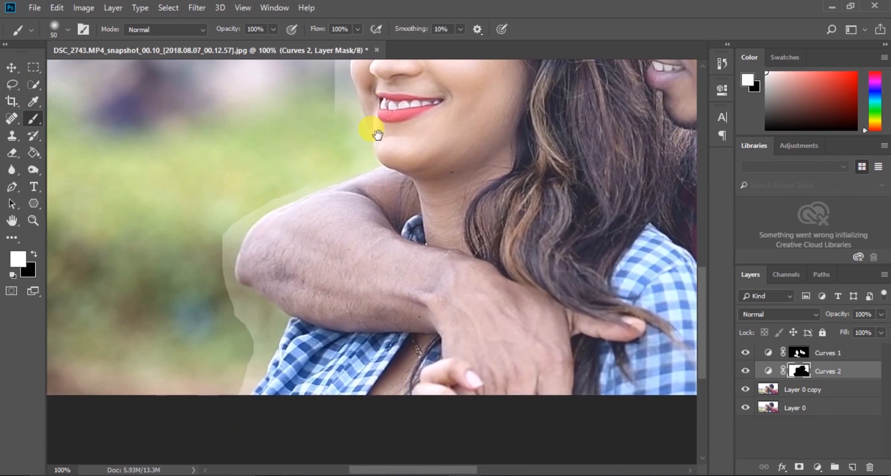
{"action": "mouse_move", "coordinate": [262, 378]}
{"action": "left_mouse_down"}
{"action": "mouse_move", "coordinate": [274, 321]}
{"action": "mouse_move", "coordinate": [240, 298]}
{"action": "mouse_move", "coordinate": [267, 310]}
{"action": "mouse_move", "coordinate": [269, 321]}
{"action": "mouse_move", "coordinate": [239, 326]}
{"action": "mouse_move", "coordinate": [211, 243]}
{"action": "mouse_move", "coordinate": [224, 280]}
{"action": "mouse_move", "coordinate": [225, 222]}
{"action": "mouse_move", "coordinate": [219, 250]}
{"action": "left_mouse_up"}
{"action": "left_click_drag", "start_coordinate": [232, 218], "coordinate": [190, 313]}
{"action": "mouse_move", "coordinate": [306, 258]}
{"action": "left_mouse_down"}
{"action": "mouse_move", "coordinate": [310, 231]}
{"action": "mouse_move", "coordinate": [298, 235]}
{"action": "mouse_move", "coordinate": [327, 336]}
{"action": "mouse_move", "coordinate": [332, 305]}
{"action": "mouse_move", "coordinate": [329, 238]}
{"action": "left_mouse_up"}
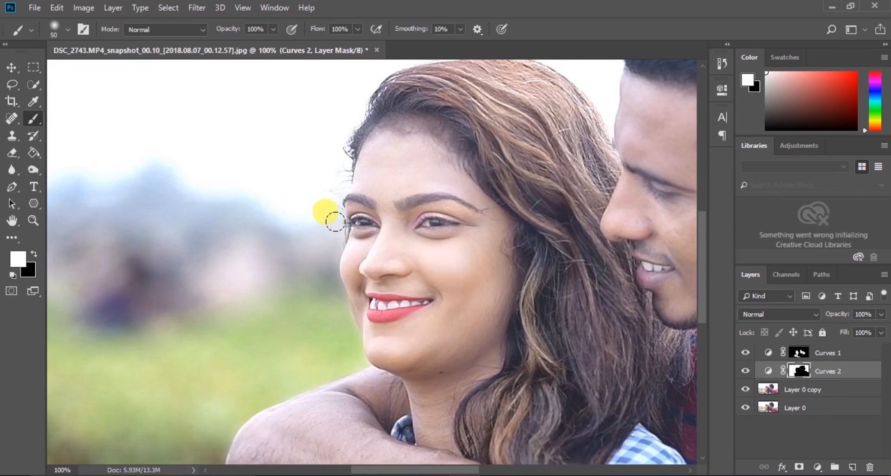
{"action": "left_click_drag", "start_coordinate": [327, 158], "coordinate": [313, 282]}
{"action": "left_click_drag", "start_coordinate": [565, 148], "coordinate": [374, 337]}
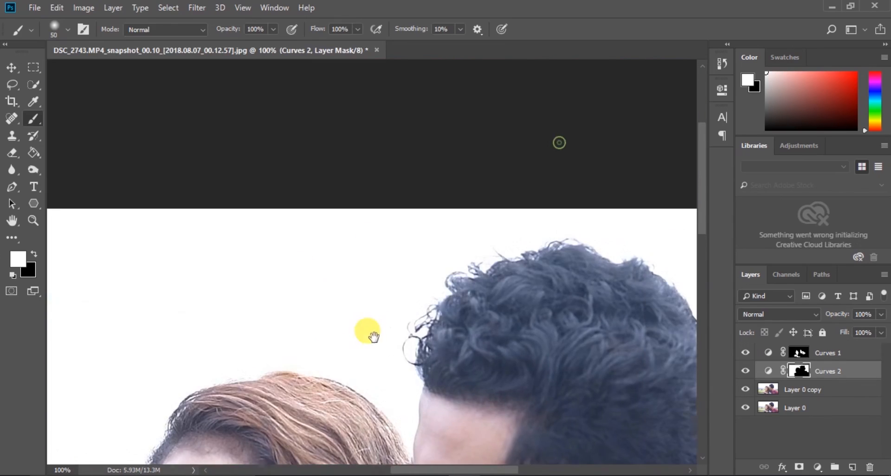
{"action": "left_click_drag", "start_coordinate": [605, 243], "coordinate": [159, 133]}
{"action": "left_click_drag", "start_coordinate": [308, 304], "coordinate": [354, 112]}
{"action": "mouse_move", "coordinate": [316, 230]}
{"action": "left_mouse_down"}
{"action": "mouse_move", "coordinate": [433, 319]}
{"action": "mouse_move", "coordinate": [542, 364]}
{"action": "mouse_move", "coordinate": [540, 395]}
{"action": "mouse_move", "coordinate": [570, 436]}
{"action": "left_mouse_up"}
{"action": "left_click_drag", "start_coordinate": [553, 380], "coordinate": [483, 270]}
{"action": "mouse_move", "coordinate": [505, 336]}
{"action": "left_mouse_down"}
{"action": "mouse_move", "coordinate": [498, 305]}
{"action": "mouse_move", "coordinate": [381, 207]}
{"action": "left_mouse_up"}
{"action": "left_click_drag", "start_coordinate": [337, 174], "coordinate": [616, 283]}
{"action": "mouse_move", "coordinate": [363, 199]}
{"action": "left_mouse_down"}
{"action": "mouse_move", "coordinate": [468, 138]}
{"action": "mouse_move", "coordinate": [454, 100]}
{"action": "left_mouse_up"}
{"action": "mouse_move", "coordinate": [427, 329]}
{"action": "left_mouse_down"}
{"action": "mouse_move", "coordinate": [433, 296]}
{"action": "mouse_move", "coordinate": [557, 149]}
{"action": "mouse_move", "coordinate": [567, 222]}
{"action": "left_mouse_up"}
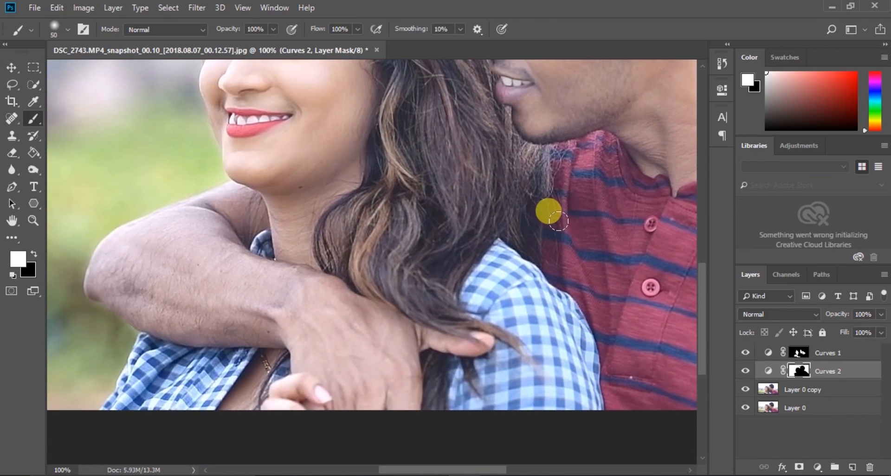
{"action": "key", "text": "ctrl+minus"}
{"action": "key", "text": "ctrl+minus"}
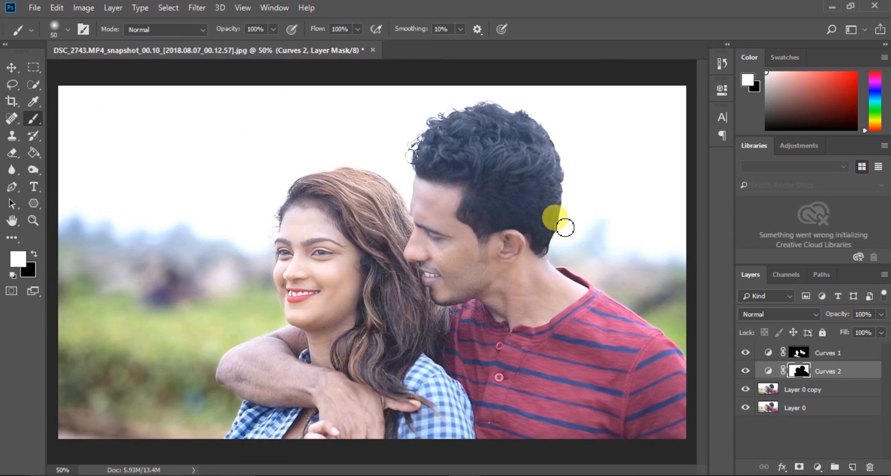
Add a new blank layer directly above Layer 0 copy for colouring the woman's lips.
{"action": "left_click", "coordinate": [773, 391]}
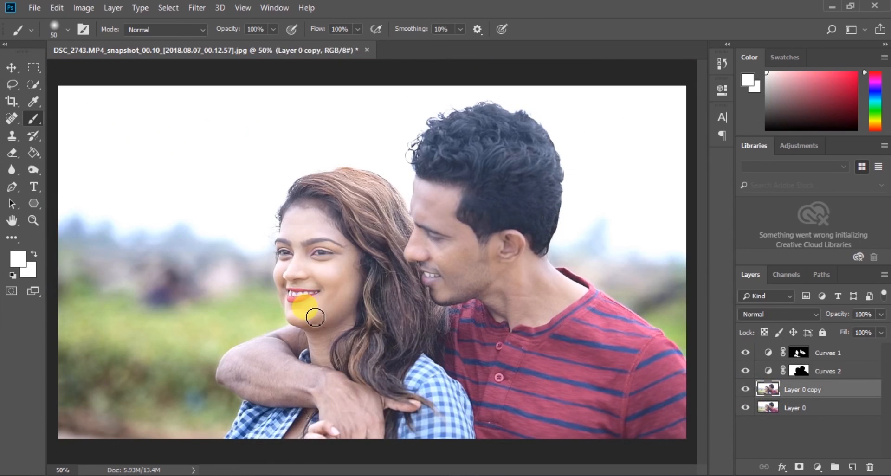
{"action": "key", "text": "ctrl+plus"}
{"action": "key", "text": "ctrl+plus"}
{"action": "key", "text": "ctrl+plus"}
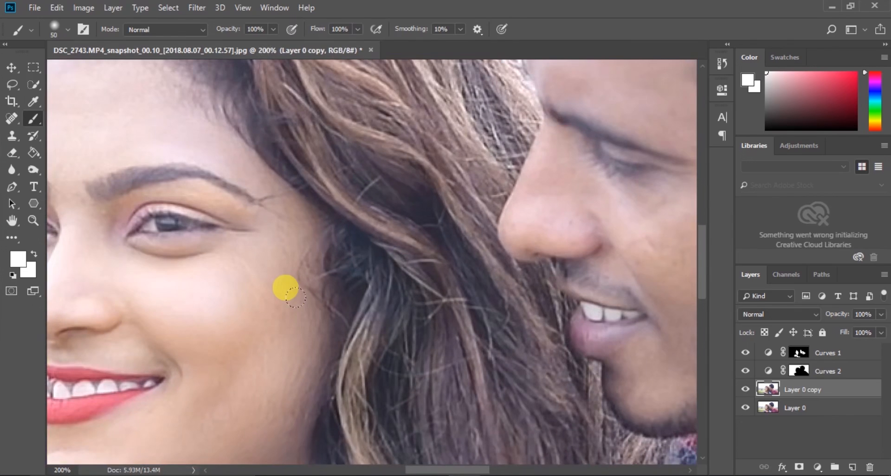
{"action": "mouse_move", "coordinate": [311, 312]}
{"action": "left_mouse_down"}
{"action": "mouse_move", "coordinate": [534, 246]}
{"action": "mouse_move", "coordinate": [561, 265]}
{"action": "mouse_move", "coordinate": [510, 332]}
{"action": "mouse_move", "coordinate": [442, 264]}
{"action": "mouse_move", "coordinate": [429, 263]}
{"action": "left_mouse_up"}
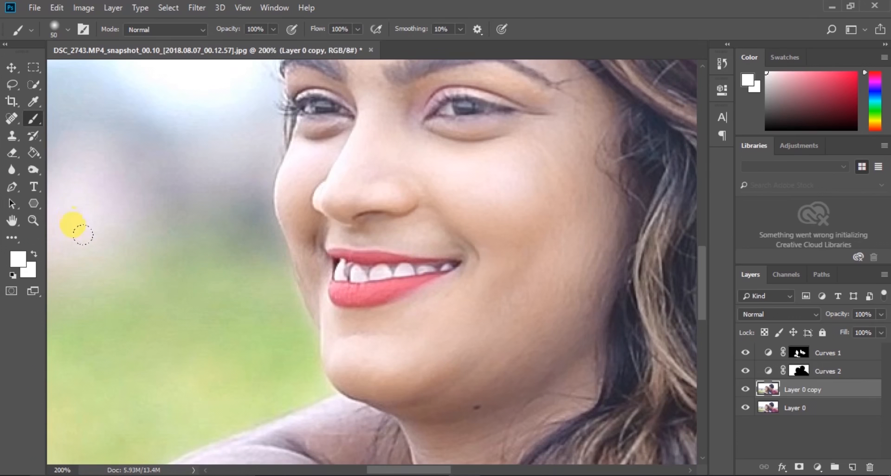
{"action": "left_click", "coordinate": [853, 467]}
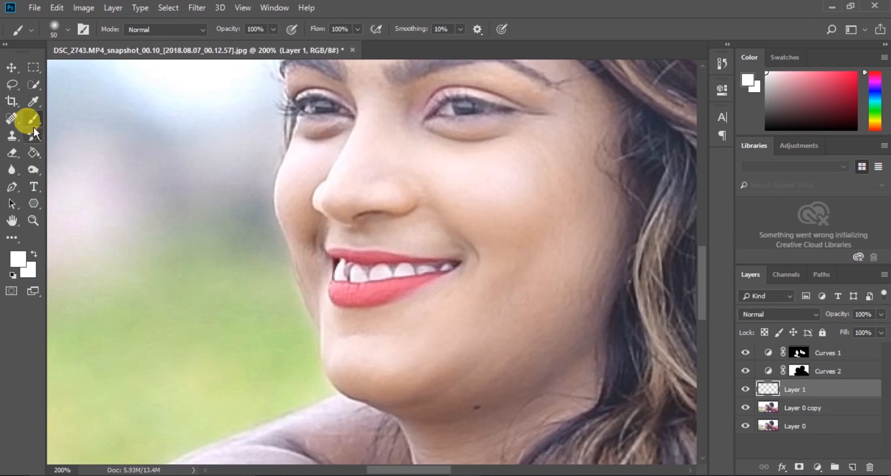
Set the foreground colour to bright red #fd1414 and activate the Brush tool for the lips.
{"action": "left_click", "coordinate": [18, 258]}
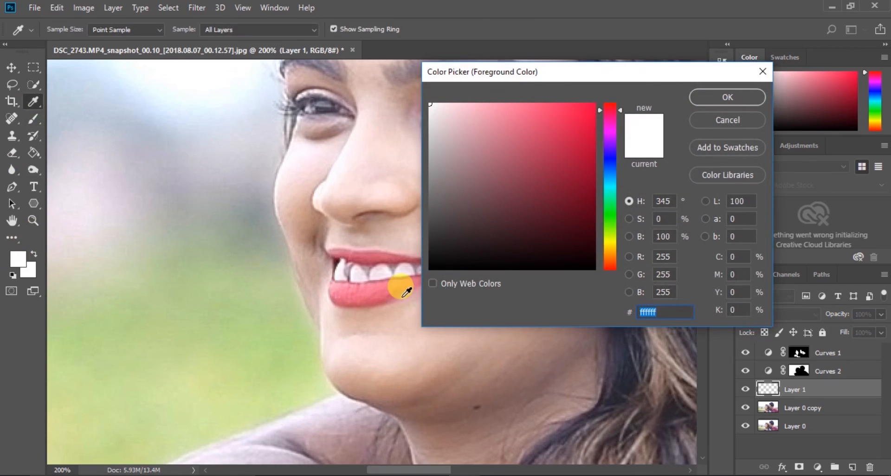
{"action": "left_click_drag", "start_coordinate": [599, 111], "coordinate": [598, 105]}
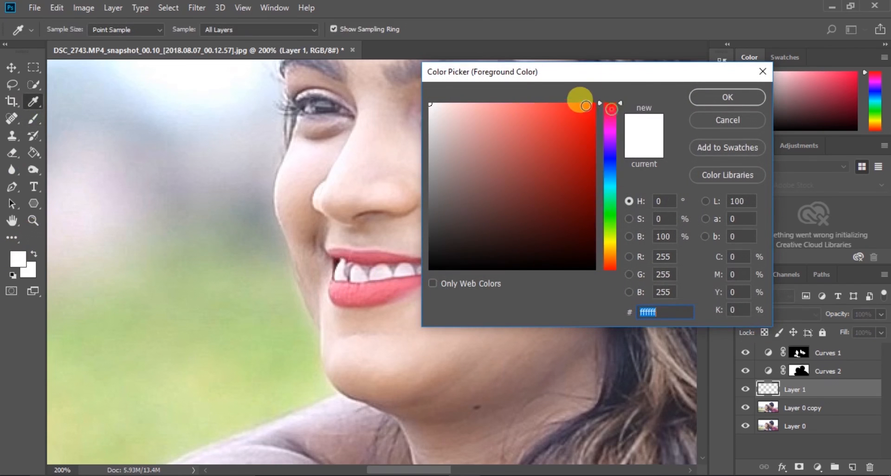
{"action": "left_click", "coordinate": [583, 105]}
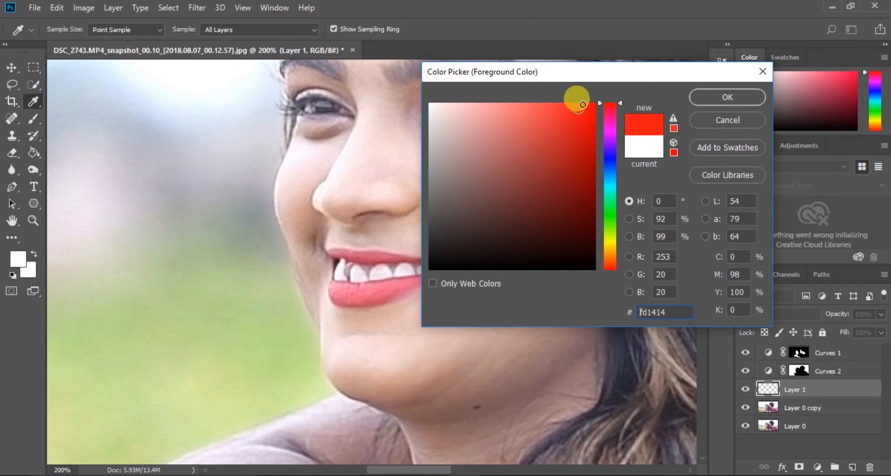
{"action": "left_click", "coordinate": [712, 99]}
{"action": "key", "text": "b"}
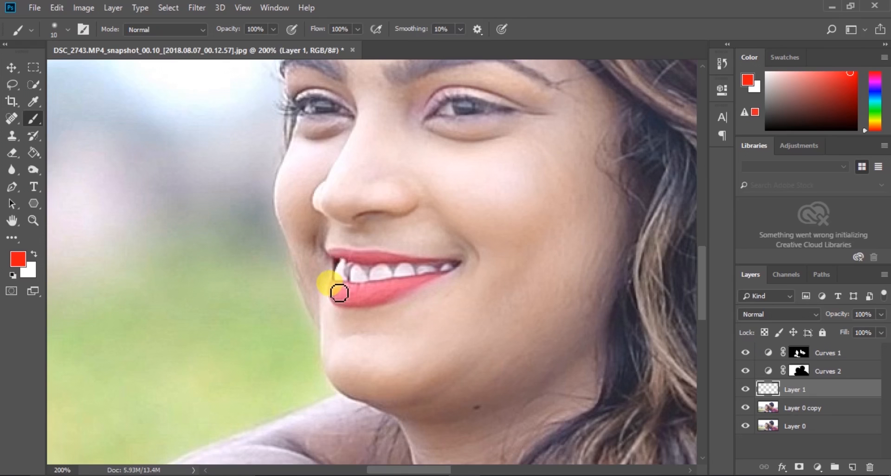
Paint the woman's lower lip red on Layer 1, using a smaller brush toward the narrow mouth corner.
{"action": "left_click_drag", "start_coordinate": [350, 304], "coordinate": [386, 299]}
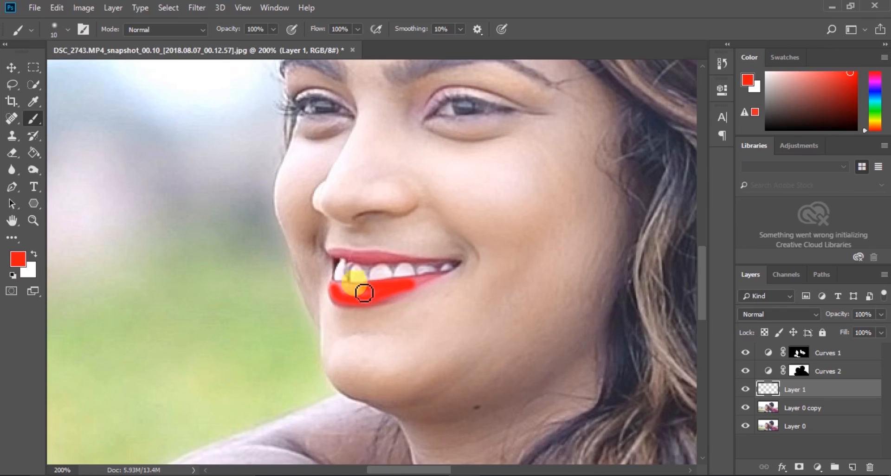
{"action": "left_click_drag", "start_coordinate": [341, 293], "coordinate": [423, 288]}
{"action": "key", "text": "bracketleft"}
{"action": "key", "text": "bracketleft"}
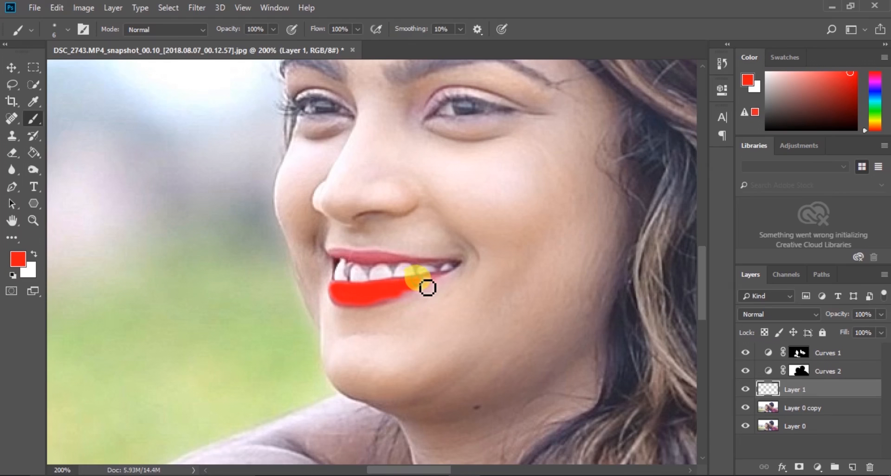
{"action": "left_click_drag", "start_coordinate": [409, 298], "coordinate": [415, 292]}
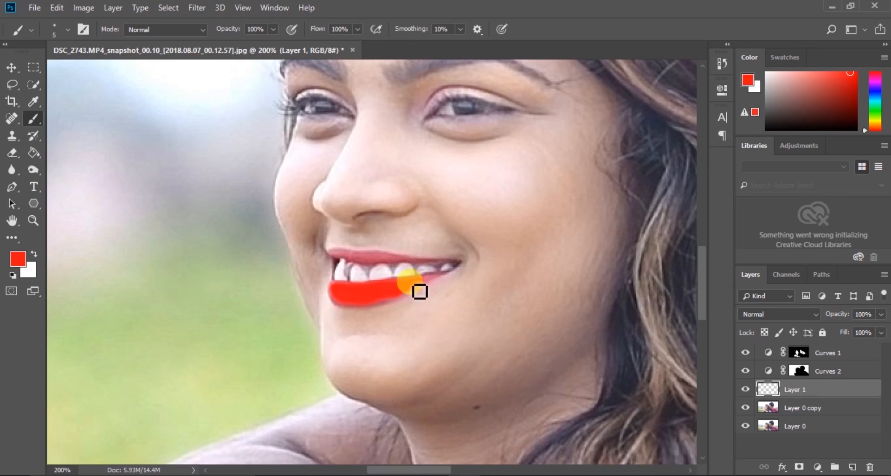
Paint the woman's upper lip red on Layer 1 with a very small brush out to the mouth corner.
{"action": "key", "text": "bracketright"}
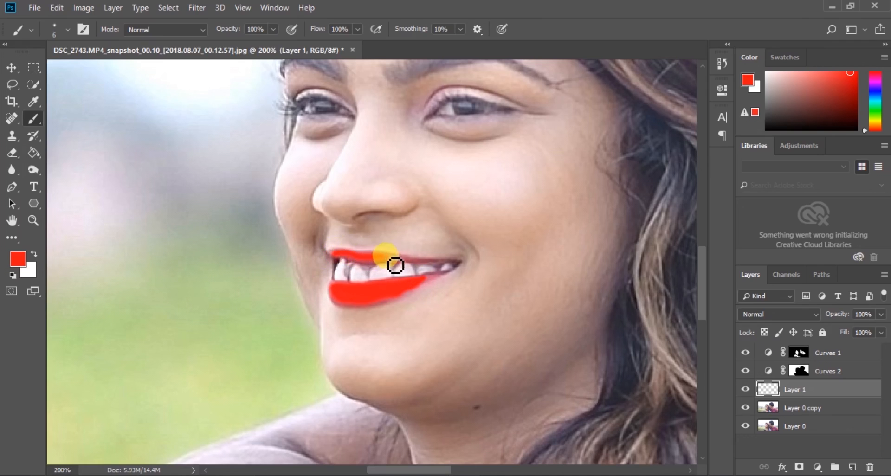
{"action": "mouse_move", "coordinate": [400, 268]}
{"action": "left_mouse_down"}
{"action": "mouse_move", "coordinate": [335, 259]}
{"action": "mouse_move", "coordinate": [422, 283]}
{"action": "mouse_move", "coordinate": [393, 264]}
{"action": "left_mouse_up"}
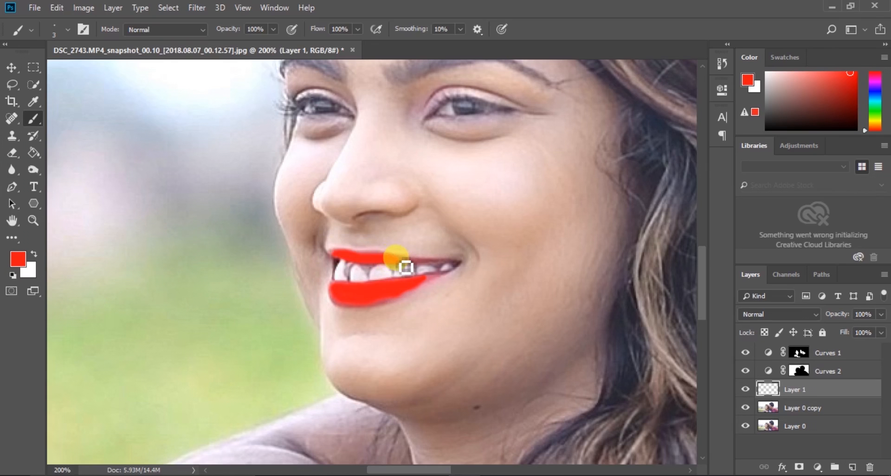
{"action": "mouse_move", "coordinate": [418, 269]}
{"action": "left_mouse_down"}
{"action": "mouse_move", "coordinate": [434, 268]}
{"action": "mouse_move", "coordinate": [424, 267]}
{"action": "left_mouse_up"}
{"action": "key", "text": "bracketleft"}
Set Layer 1's blend mode to Soft Light and its opacity to 54%.
{"action": "left_click", "coordinate": [811, 315]}
{"action": "left_click", "coordinate": [780, 160]}
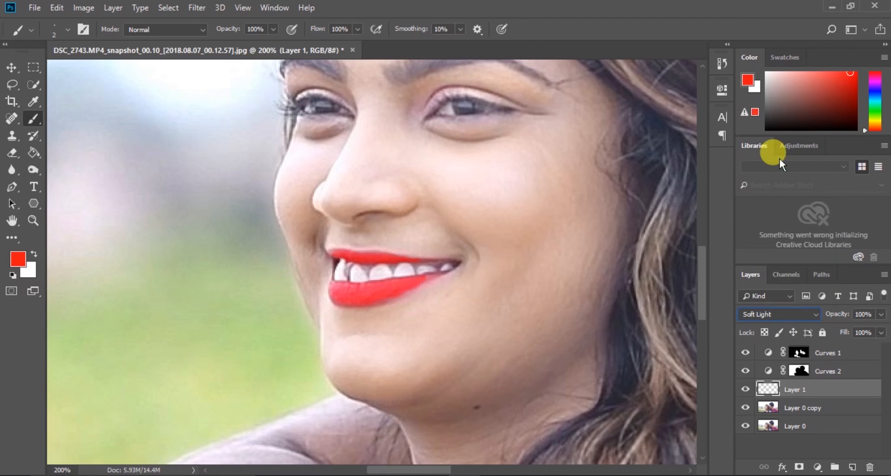
{"action": "left_click", "coordinate": [881, 314]}
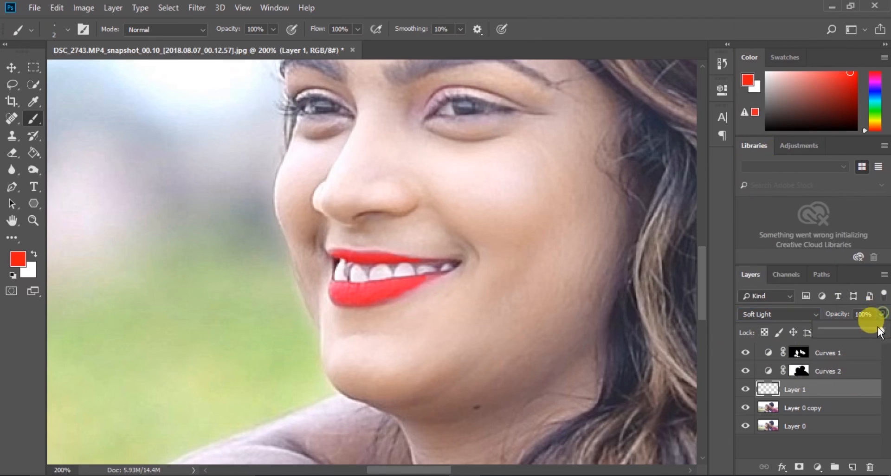
{"action": "left_click_drag", "start_coordinate": [850, 329], "coordinate": [851, 330]}
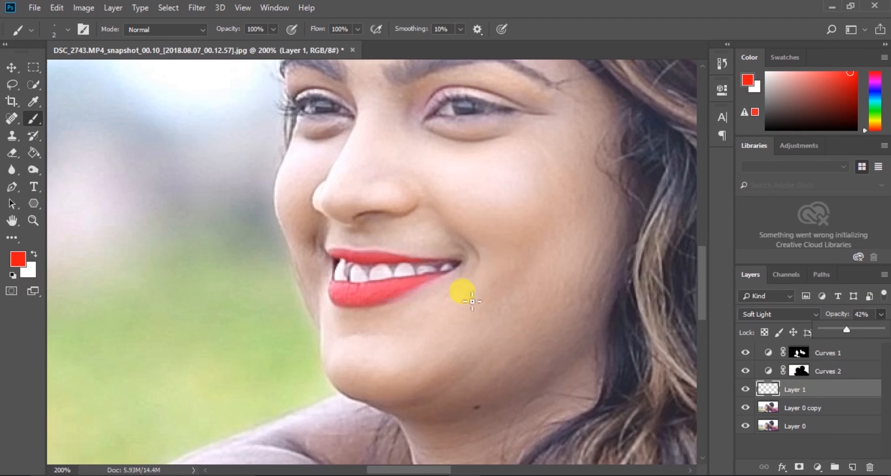
{"action": "left_click_drag", "start_coordinate": [848, 330], "coordinate": [867, 333]}
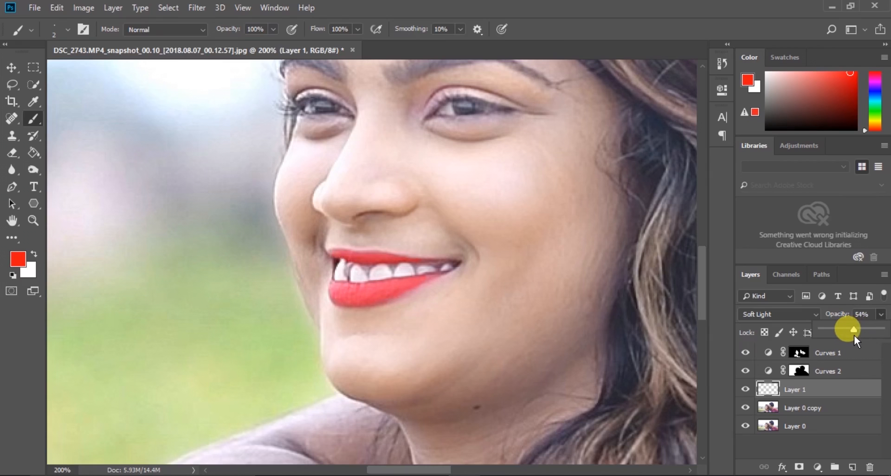
Dab red on the lower lip near the mouth corner and set Layer 1's opacity to 46%.
{"action": "left_click", "coordinate": [33, 121]}
{"action": "left_click", "coordinate": [429, 280]}
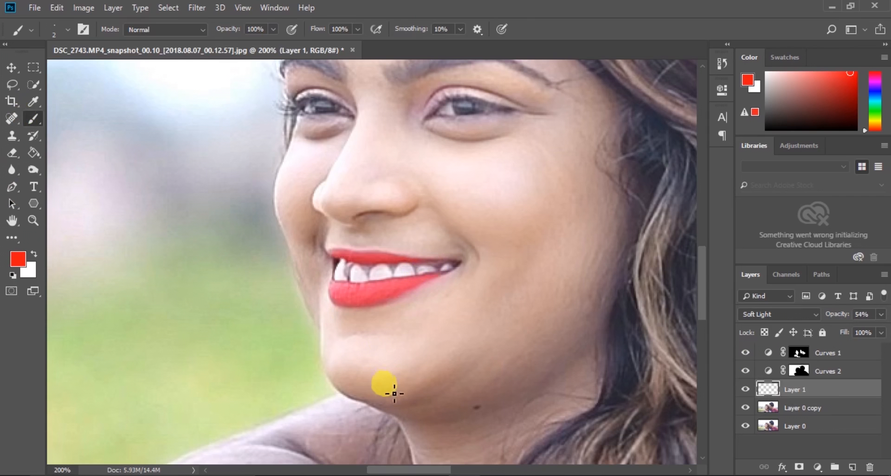
{"action": "key", "text": "ctrl+minus"}
{"action": "key", "text": "ctrl+minus"}
{"action": "key", "text": "ctrl+minus"}
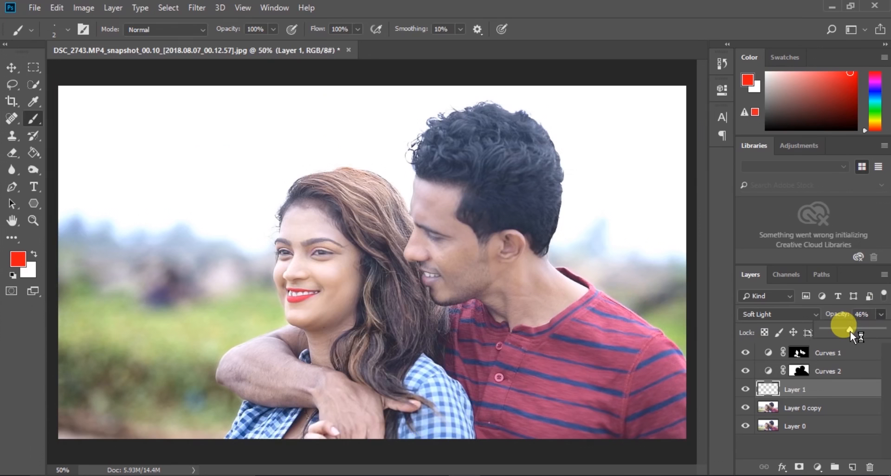
{"action": "left_click_drag", "start_coordinate": [851, 332], "coordinate": [849, 332]}
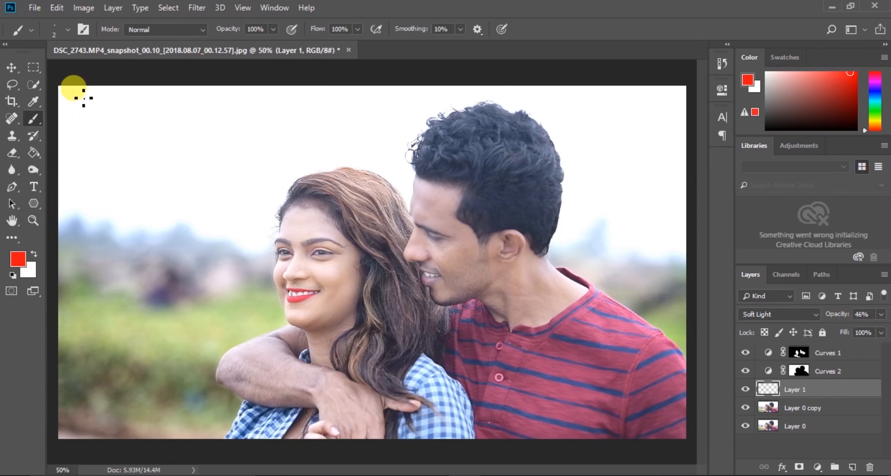
On Layer 0 copy, darken both of the woman's eyebrows and her nearer eye using the Burn tool at 15 px, Midtones, 50% exposure.
{"action": "scroll", "coordinate": [349, 332], "scroll_direction": "up", "scroll_amount": 3}
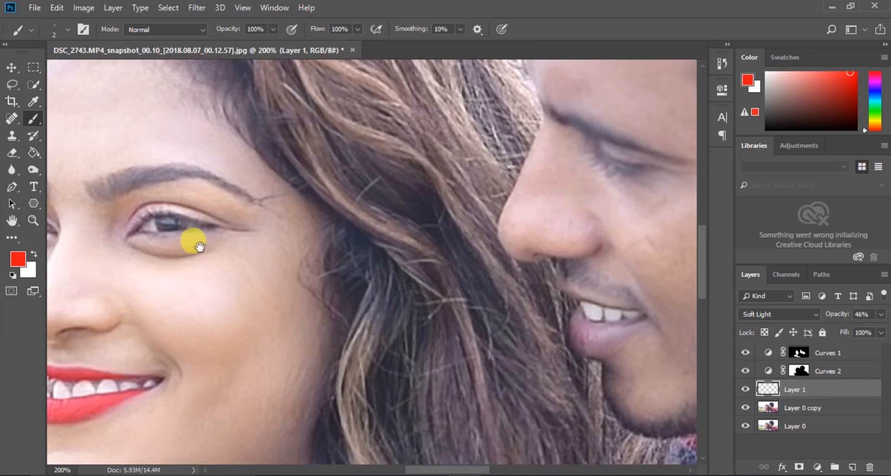
{"action": "left_click_drag", "start_coordinate": [199, 246], "coordinate": [438, 284]}
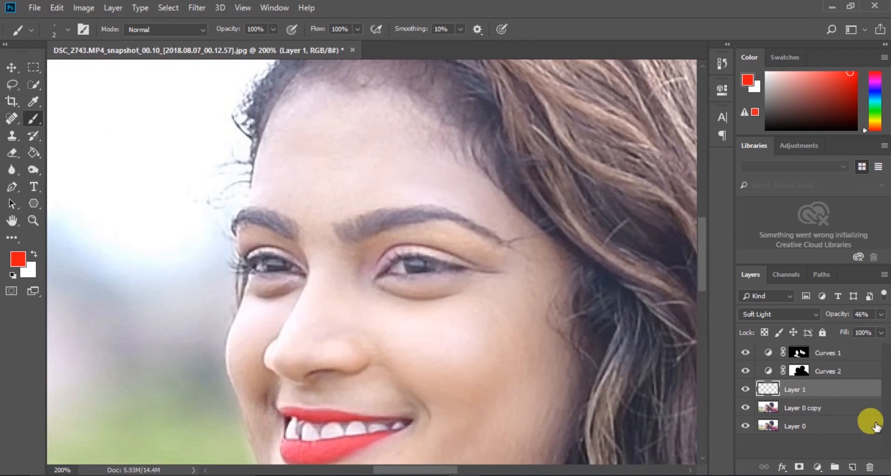
{"action": "left_click", "coordinate": [813, 408]}
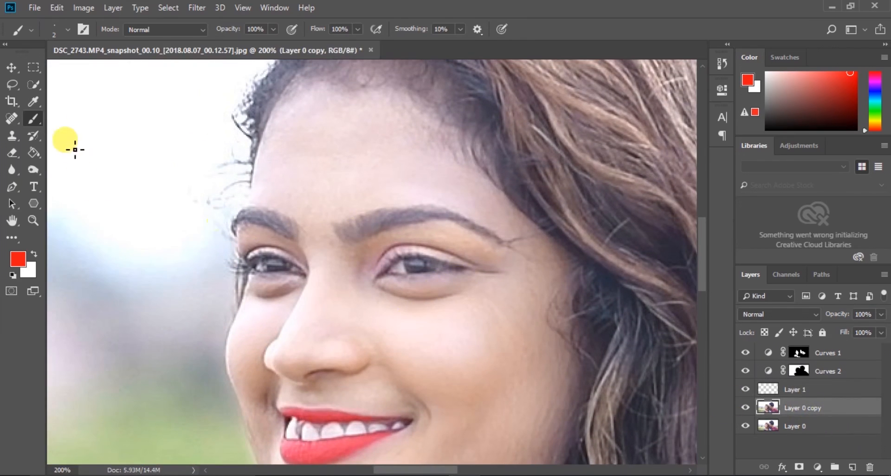
{"action": "left_click", "coordinate": [31, 170]}
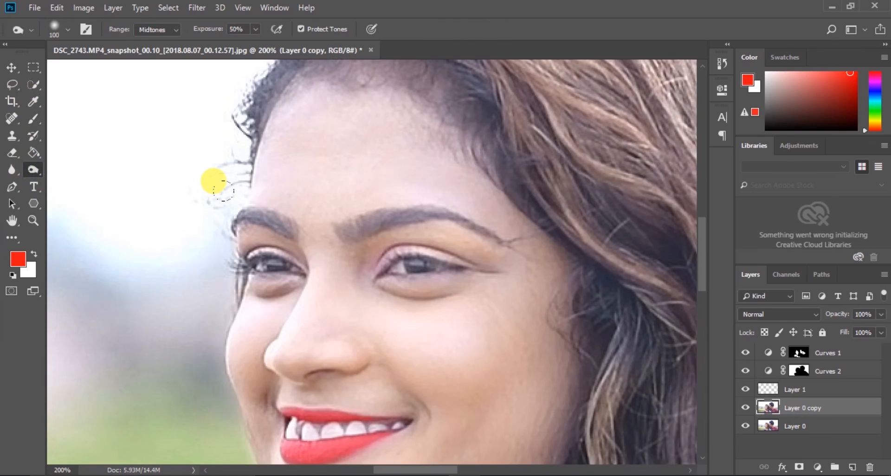
{"action": "key", "text": "bracketleft"}
{"action": "key", "text": "bracketleft"}
{"action": "key", "text": "bracketleft"}
{"action": "key", "text": "bracketleft"}
{"action": "key", "text": "bracketleft"}
{"action": "key", "text": "bracketleft"}
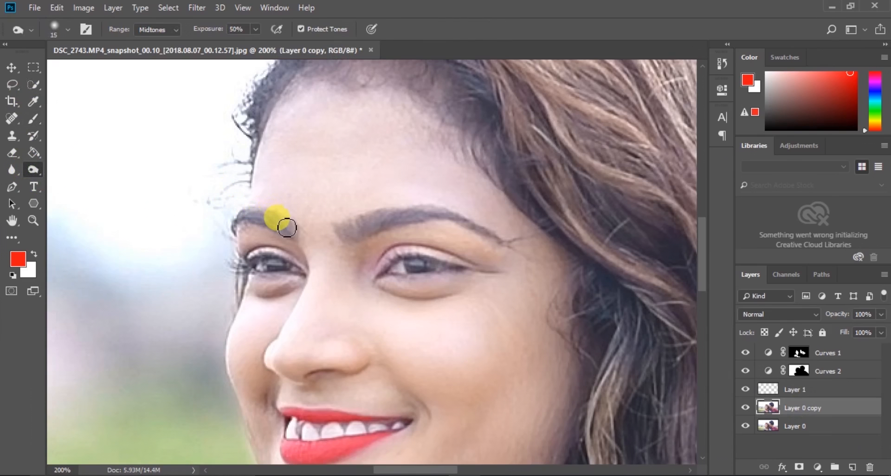
{"action": "left_click_drag", "start_coordinate": [290, 232], "coordinate": [256, 218]}
{"action": "mouse_move", "coordinate": [390, 226]}
{"action": "left_mouse_down"}
{"action": "mouse_move", "coordinate": [354, 238]}
{"action": "mouse_move", "coordinate": [388, 215]}
{"action": "mouse_move", "coordinate": [368, 231]}
{"action": "mouse_move", "coordinate": [432, 216]}
{"action": "mouse_move", "coordinate": [422, 213]}
{"action": "mouse_move", "coordinate": [504, 241]}
{"action": "mouse_move", "coordinate": [433, 266]}
{"action": "mouse_move", "coordinate": [409, 261]}
{"action": "mouse_move", "coordinate": [433, 268]}
{"action": "mouse_move", "coordinate": [384, 259]}
{"action": "mouse_move", "coordinate": [394, 279]}
{"action": "left_mouse_up"}
Burn the lashes and iris of the woman's farther eye and reduce the brush to 6 px.
{"action": "key", "text": "bracketright"}
{"action": "key", "text": "bracketleft"}
{"action": "mouse_move", "coordinate": [254, 256]}
{"action": "left_mouse_down"}
{"action": "mouse_move", "coordinate": [279, 263]}
{"action": "mouse_move", "coordinate": [282, 277]}
{"action": "left_mouse_up"}
{"action": "key", "text": "bracketleft"}
{"action": "key", "text": "bracketleft"}
{"action": "key", "text": "bracketleft"}
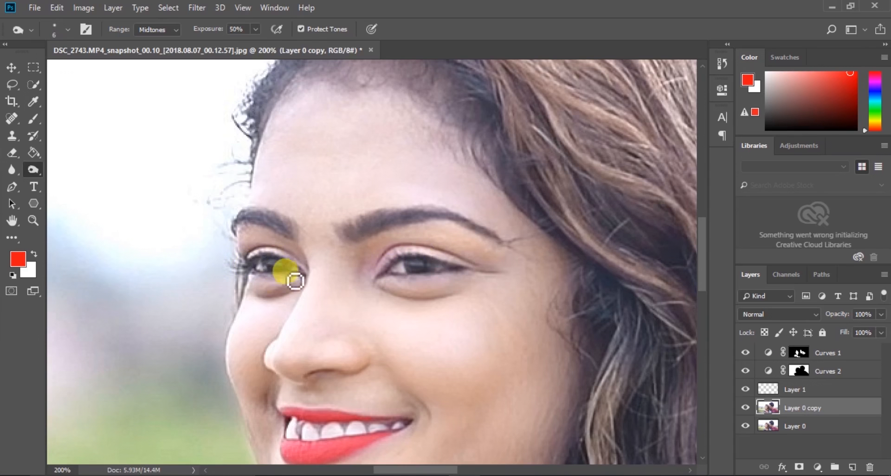
Enlarge the Burn brush to 70 px and darken the man's and the woman's hair on Layer 0 copy.
{"action": "scroll", "coordinate": [533, 281], "scroll_direction": "right", "scroll_amount": 5}
{"action": "scroll", "coordinate": [339, 191], "scroll_direction": "up", "scroll_amount": 1}
{"action": "key", "text": "bracketright"}
{"action": "key", "text": "bracketright"}
{"action": "key", "text": "bracketright"}
{"action": "scroll", "coordinate": [501, 288], "scroll_direction": "down", "scroll_amount": 3}
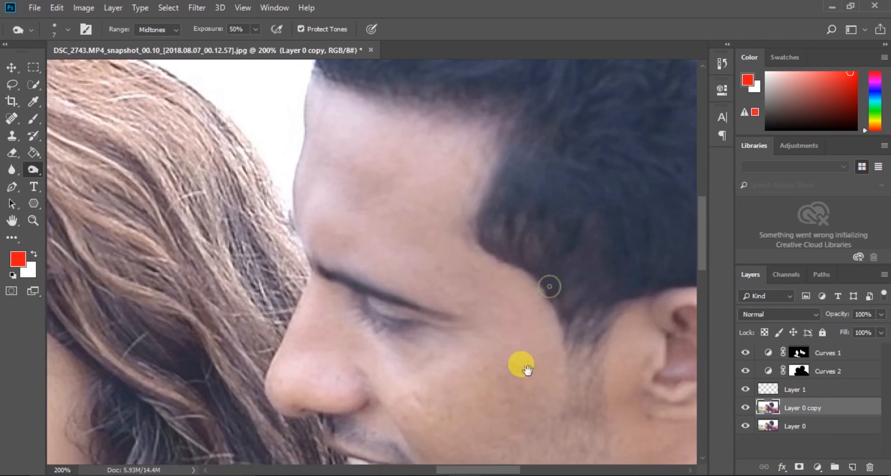
{"action": "key", "text": "bracketright"}
{"action": "key", "text": "bracketright"}
{"action": "key", "text": "bracketright"}
{"action": "key", "text": "bracketright"}
{"action": "key", "text": "bracketright"}
{"action": "key", "text": "bracketright"}
{"action": "key", "text": "bracketright"}
{"action": "key", "text": "bracketright"}
{"action": "key", "text": "bracketright"}
{"action": "key", "text": "bracketright"}
{"action": "key", "text": "bracketright"}
{"action": "mouse_move", "coordinate": [339, 189]}
{"action": "left_mouse_down"}
{"action": "mouse_move", "coordinate": [393, 144]}
{"action": "mouse_move", "coordinate": [414, 283]}
{"action": "mouse_move", "coordinate": [550, 348]}
{"action": "mouse_move", "coordinate": [529, 239]}
{"action": "mouse_move", "coordinate": [447, 121]}
{"action": "mouse_move", "coordinate": [575, 202]}
{"action": "mouse_move", "coordinate": [345, 171]}
{"action": "mouse_move", "coordinate": [550, 280]}
{"action": "mouse_move", "coordinate": [381, 158]}
{"action": "mouse_move", "coordinate": [343, 185]}
{"action": "mouse_move", "coordinate": [428, 156]}
{"action": "mouse_move", "coordinate": [422, 266]}
{"action": "mouse_move", "coordinate": [462, 306]}
{"action": "mouse_move", "coordinate": [462, 389]}
{"action": "mouse_move", "coordinate": [300, 335]}
{"action": "mouse_move", "coordinate": [377, 357]}
{"action": "mouse_move", "coordinate": [371, 130]}
{"action": "mouse_move", "coordinate": [404, 228]}
{"action": "mouse_move", "coordinate": [457, 268]}
{"action": "mouse_move", "coordinate": [461, 285]}
{"action": "mouse_move", "coordinate": [391, 336]}
{"action": "mouse_move", "coordinate": [373, 381]}
{"action": "mouse_move", "coordinate": [398, 407]}
{"action": "mouse_move", "coordinate": [319, 284]}
{"action": "mouse_move", "coordinate": [499, 333]}
{"action": "mouse_move", "coordinate": [426, 352]}
{"action": "mouse_move", "coordinate": [404, 345]}
{"action": "left_mouse_up"}
{"action": "scroll", "coordinate": [521, 289], "scroll_direction": "down", "scroll_amount": 1}
{"action": "scroll", "coordinate": [434, 311], "scroll_direction": "up", "scroll_amount": 1}
{"action": "scroll", "coordinate": [405, 344], "scroll_direction": "down", "scroll_amount": 2}
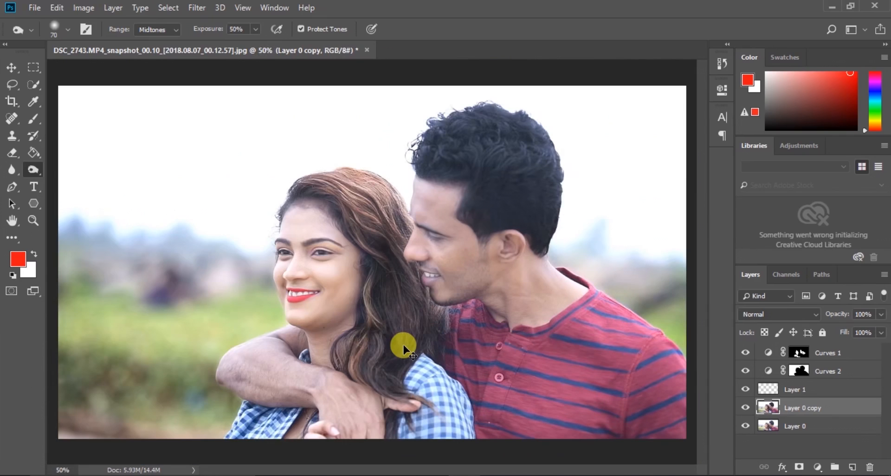
Toggle the visibility of Layer 0 copy, Layer 1, Curves 2 and Curves 1 to compare the portrait with and without each edit.
{"action": "left_click", "coordinate": [745, 408]}
{"action": "left_click", "coordinate": [745, 408]}
{"action": "left_click", "coordinate": [745, 408]}
{"action": "left_click", "coordinate": [746, 408]}
{"action": "left_click", "coordinate": [745, 408]}
{"action": "left_click", "coordinate": [746, 408]}
{"action": "left_click", "coordinate": [745, 389]}
{"action": "left_click", "coordinate": [745, 371]}
{"action": "left_click", "coordinate": [746, 372]}
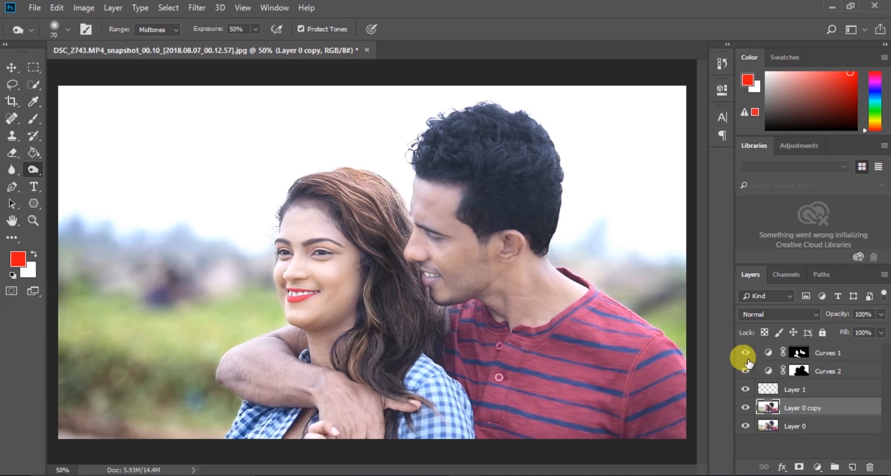
{"action": "left_click", "coordinate": [746, 354]}
{"action": "left_click", "coordinate": [746, 354]}
{"action": "left_click", "coordinate": [746, 354]}
{"action": "left_click", "coordinate": [745, 354]}
{"action": "left_click", "coordinate": [746, 354]}
{"action": "left_click", "coordinate": [746, 354]}
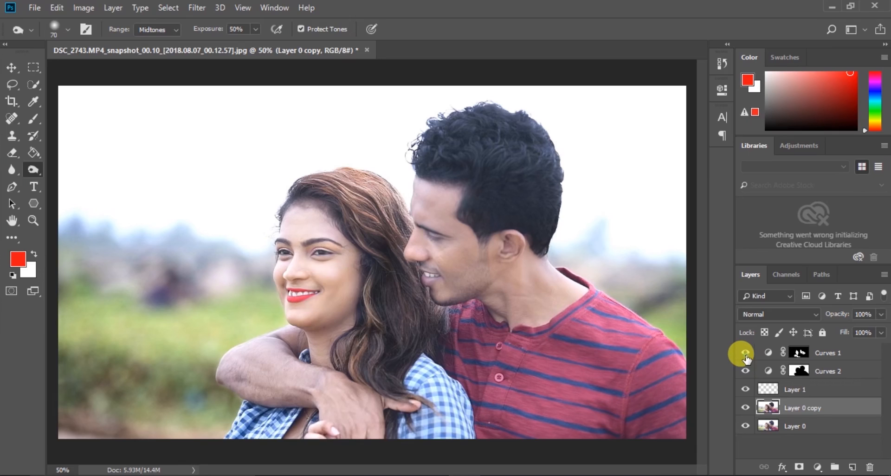
Paint white on the Curves 1 mask over the man's forearm and hand to brighten the remaining skin.
{"action": "left_click", "coordinate": [798, 354]}
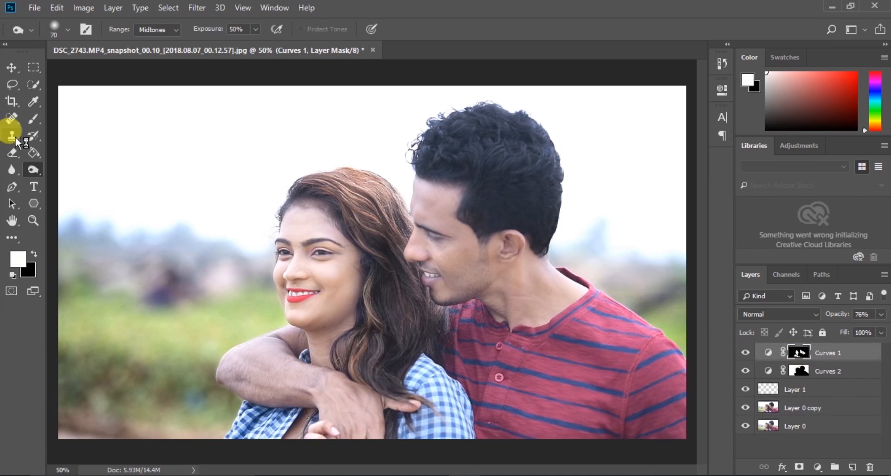
{"action": "left_click", "coordinate": [30, 121]}
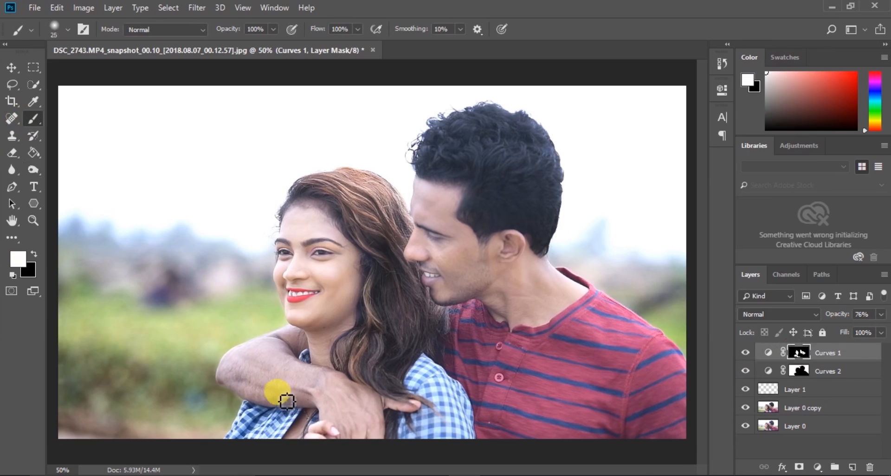
{"action": "mouse_move", "coordinate": [277, 400]}
{"action": "left_mouse_down"}
{"action": "mouse_move", "coordinate": [301, 395]}
{"action": "mouse_move", "coordinate": [279, 401]}
{"action": "mouse_move", "coordinate": [311, 404]}
{"action": "mouse_move", "coordinate": [311, 394]}
{"action": "mouse_move", "coordinate": [344, 405]}
{"action": "left_mouse_up"}
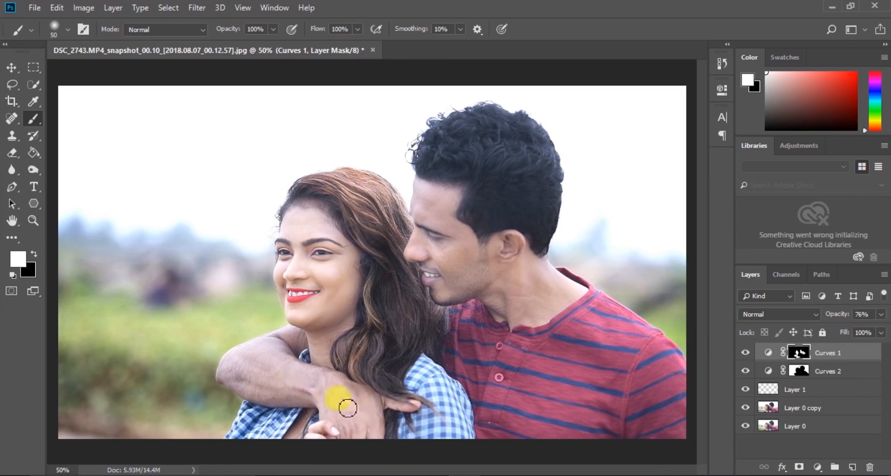
Stamp all visible layers into a new merged layer on top of the layer stack.
{"action": "left_click", "coordinate": [13, 68]}
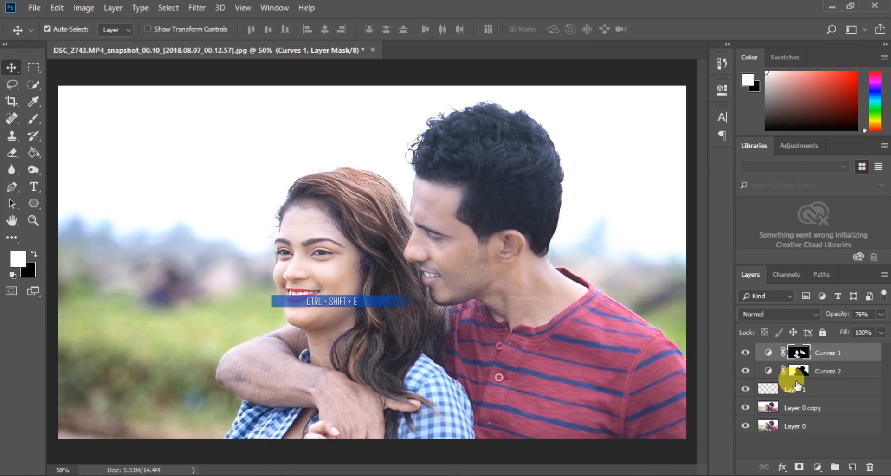
{"action": "key", "text": "ctrl+shift+alt+e"}
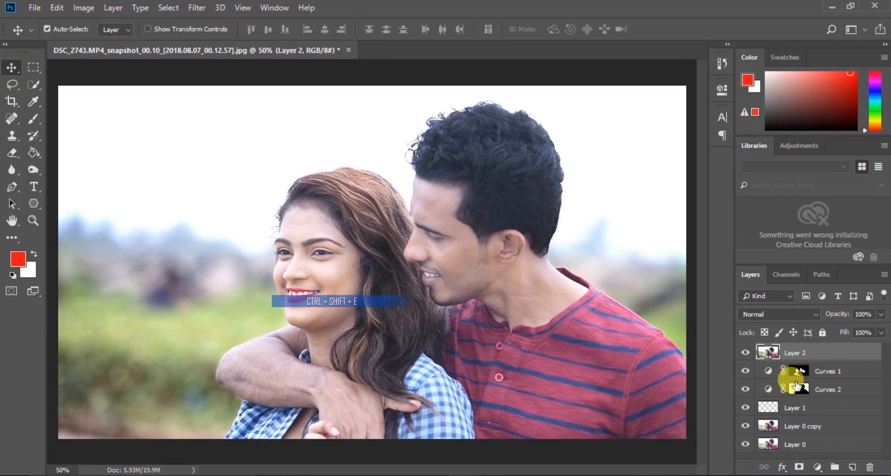
Apply Camera Raw to Layer 2 with Exposure -0.05, Contrast +14, Highlights -34, Shadows -8, Whites -10, Blacks +1 and Luminance noise reduction 6.
{"action": "left_click", "coordinate": [198, 8]}
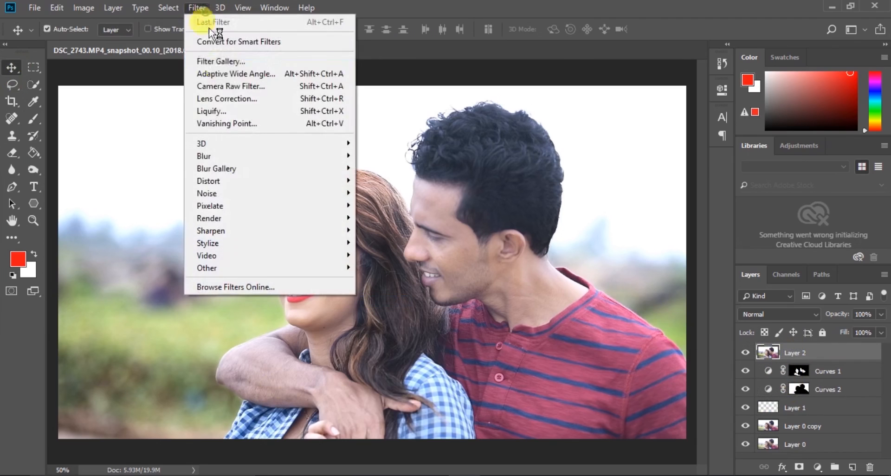
{"action": "left_click", "coordinate": [260, 88]}
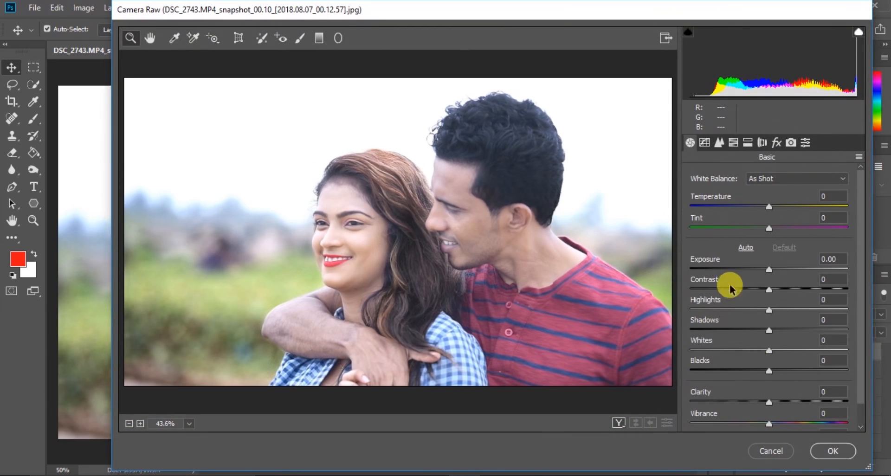
{"action": "left_click_drag", "start_coordinate": [769, 270], "coordinate": [742, 324]}
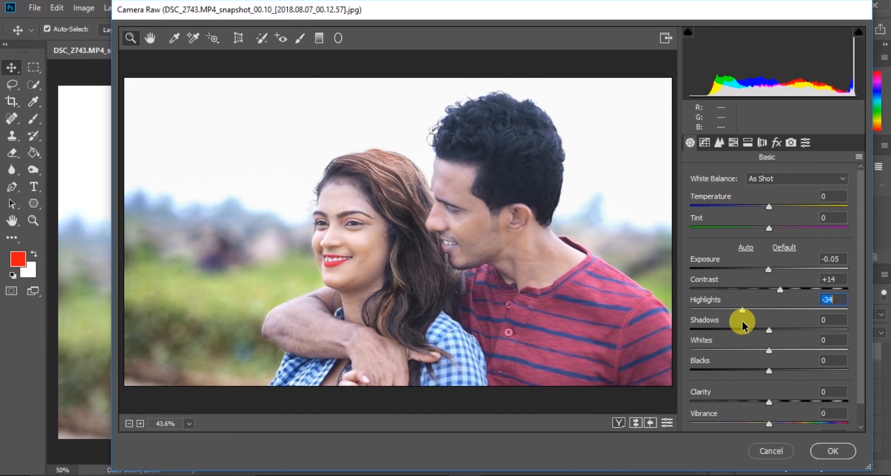
{"action": "mouse_move", "coordinate": [769, 331]}
{"action": "left_mouse_down"}
{"action": "mouse_move", "coordinate": [804, 329]}
{"action": "mouse_move", "coordinate": [734, 335]}
{"action": "mouse_move", "coordinate": [763, 335]}
{"action": "left_mouse_up"}
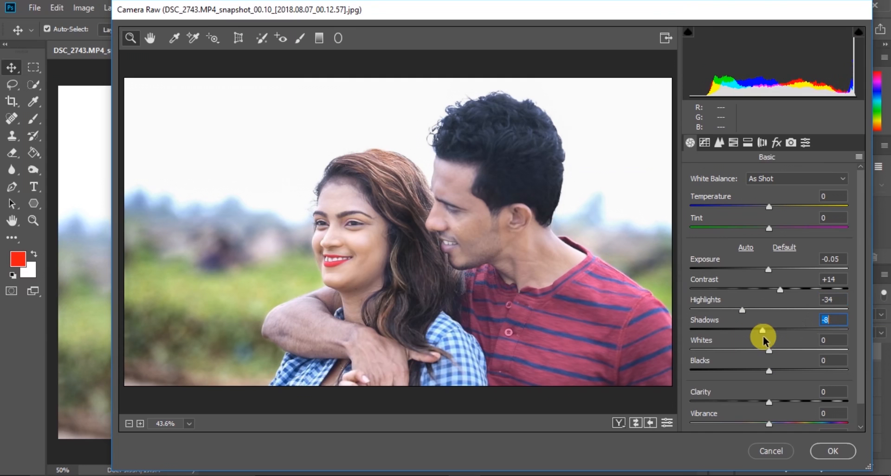
{"action": "left_click_drag", "start_coordinate": [770, 351], "coordinate": [771, 373]}
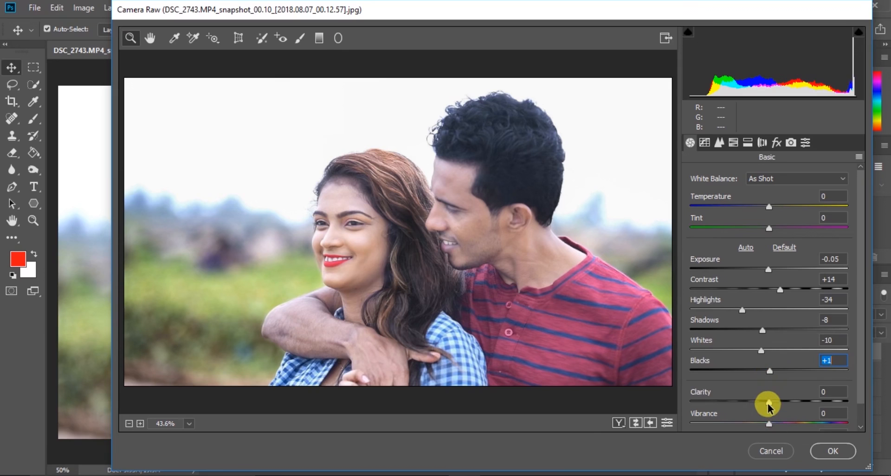
{"action": "left_click", "coordinate": [719, 143]}
{"action": "left_click_drag", "start_coordinate": [694, 305], "coordinate": [700, 305]}
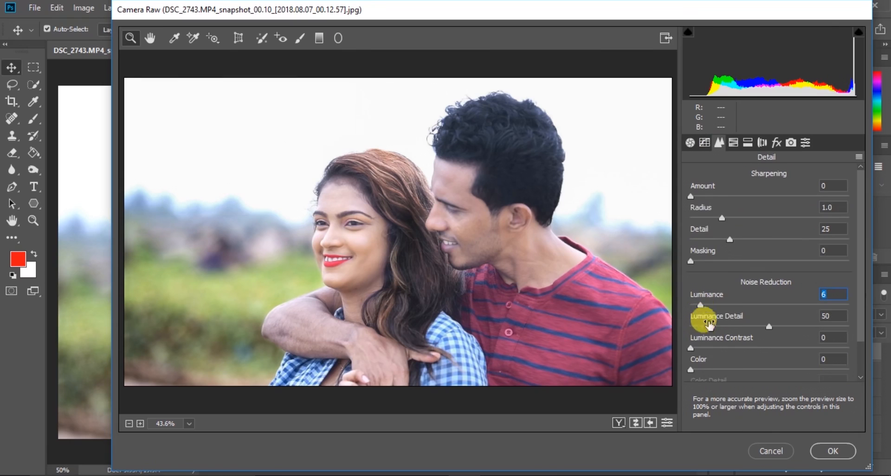
Set the HSL saturation to Yellows +22, Greens +20, Aquas +21 and Blues +43, and confirm the Camera Raw filter.
{"action": "left_click", "coordinate": [734, 143]}
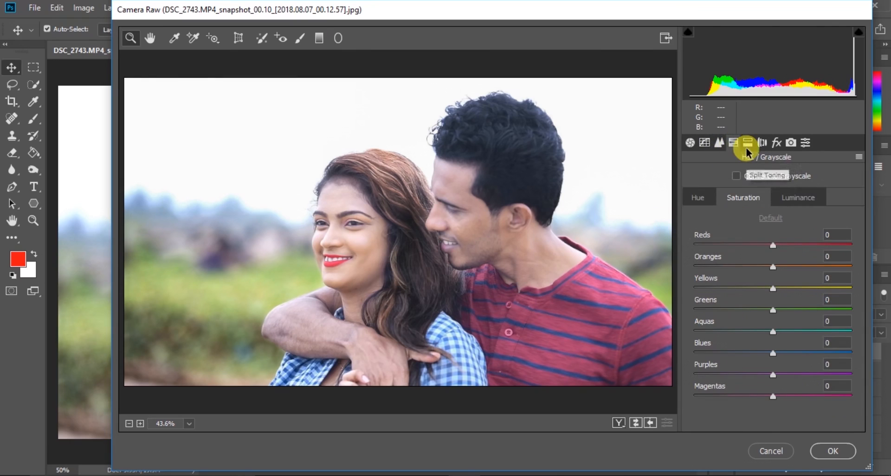
{"action": "left_click", "coordinate": [704, 211]}
{"action": "left_click", "coordinate": [732, 198]}
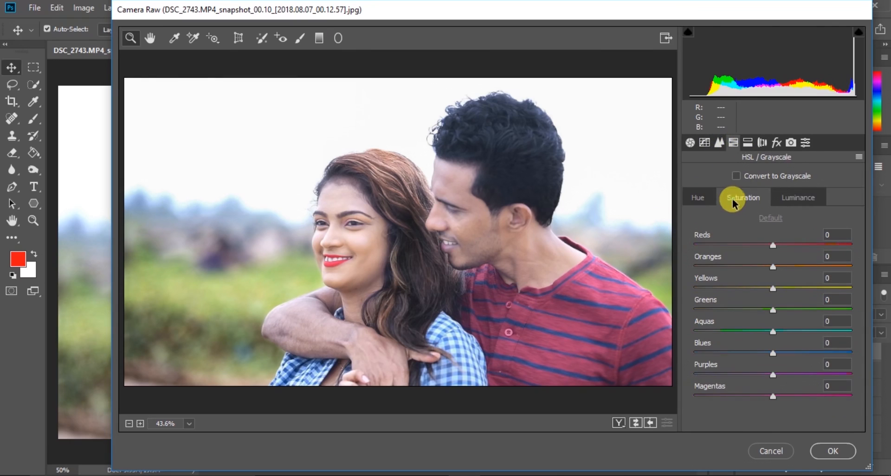
{"action": "left_click_drag", "start_coordinate": [803, 359], "coordinate": [815, 354]}
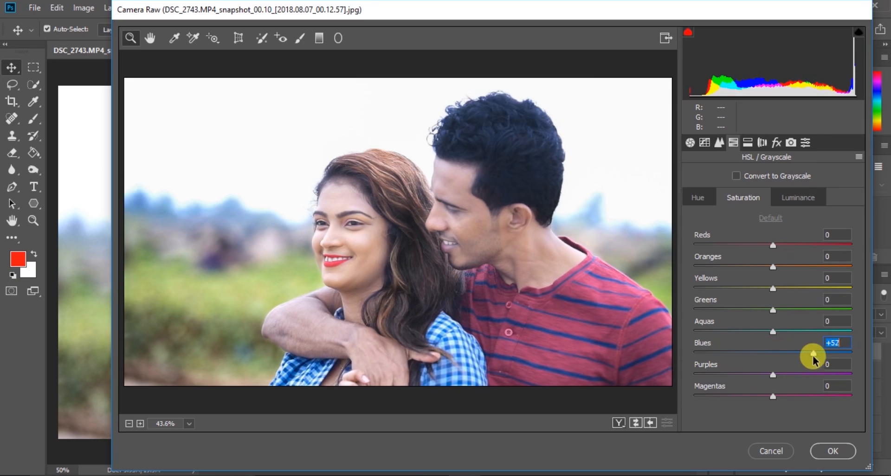
{"action": "left_click_drag", "start_coordinate": [774, 311], "coordinate": [796, 296]}
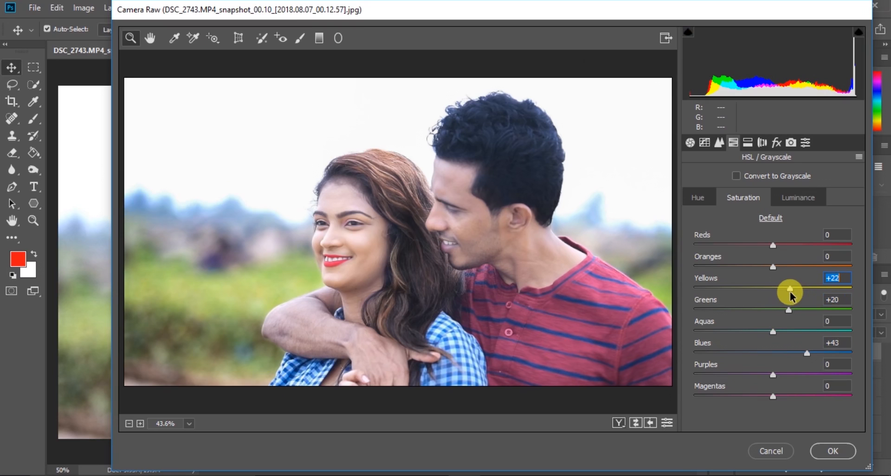
{"action": "left_click_drag", "start_coordinate": [783, 329], "coordinate": [793, 332]}
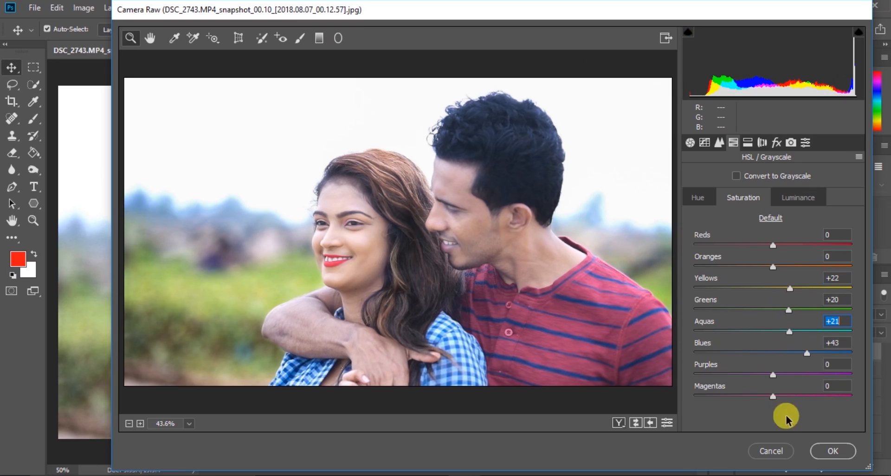
{"action": "left_click", "coordinate": [481, 258]}
{"action": "left_click", "coordinate": [481, 258]}
{"action": "left_click", "coordinate": [481, 258]}
{"action": "left_click", "coordinate": [481, 258]}
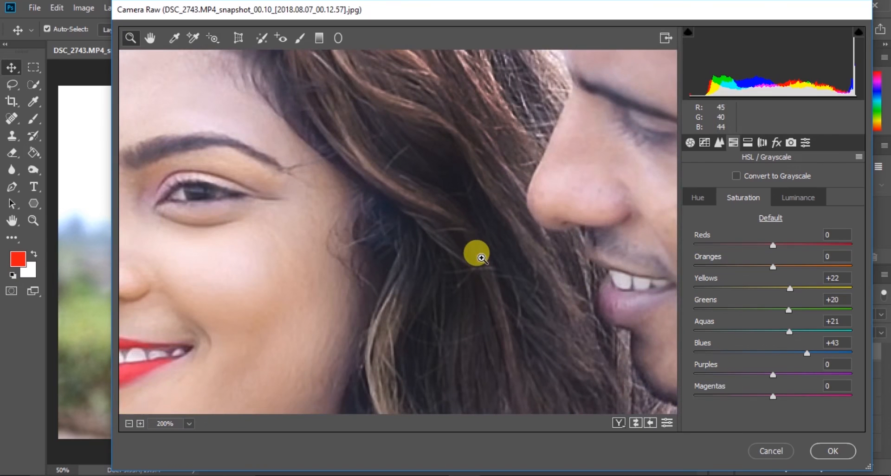
{"action": "left_click_drag", "start_coordinate": [479, 254], "coordinate": [505, 254]}
{"action": "left_click", "coordinate": [820, 451]}
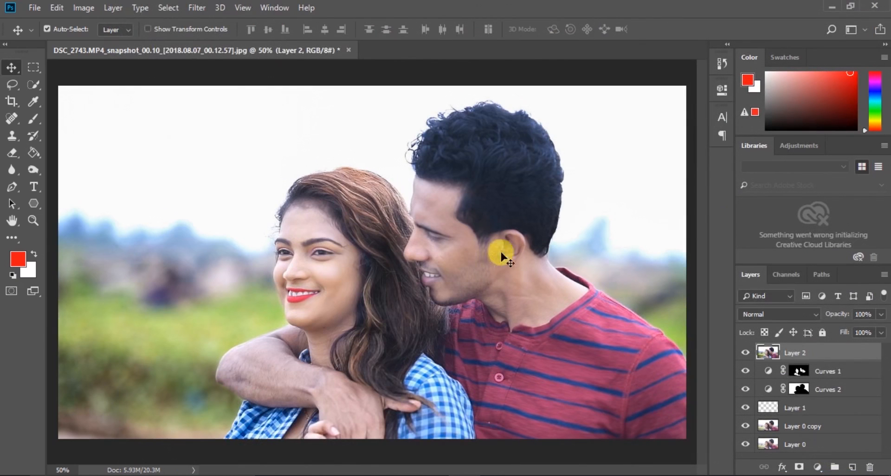
Toggle the visibility of Layer 2 to compare the Camera Raw edit, and examine the woman's face up close.
{"action": "left_click", "coordinate": [745, 353]}
{"action": "left_click", "coordinate": [746, 353]}
{"action": "left_click", "coordinate": [745, 353]}
{"action": "left_click", "coordinate": [745, 353]}
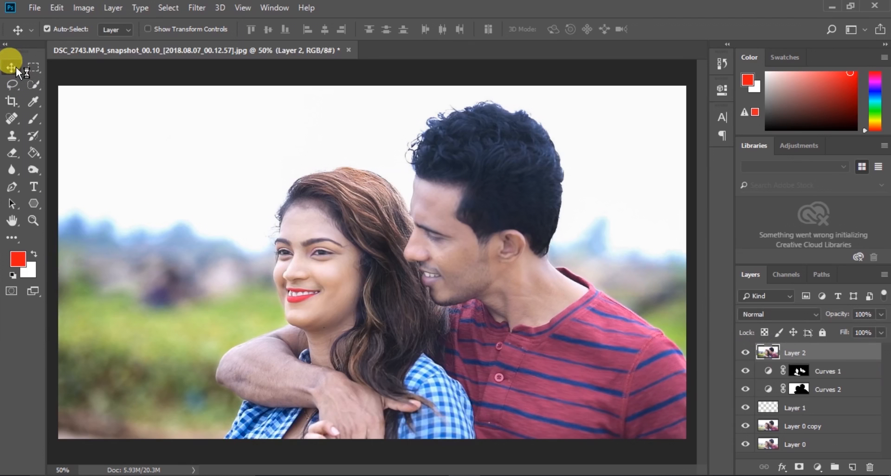
{"action": "key", "text": "ctrl+plus"}
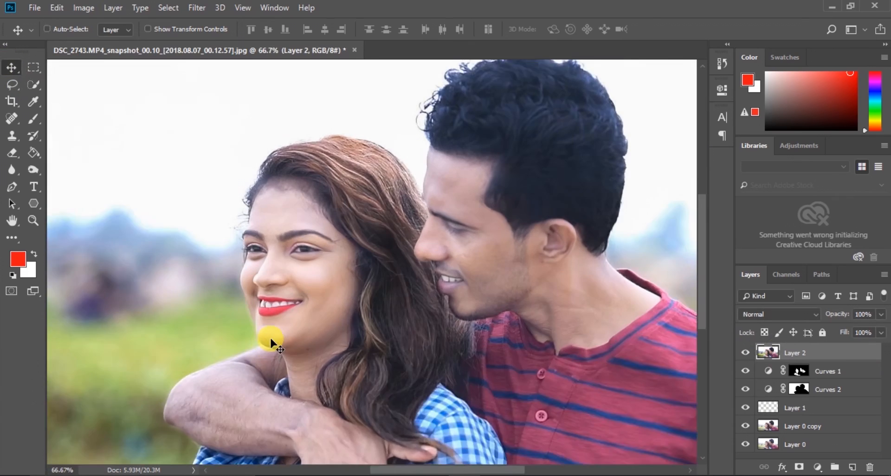
{"action": "key", "text": "ctrl+plus"}
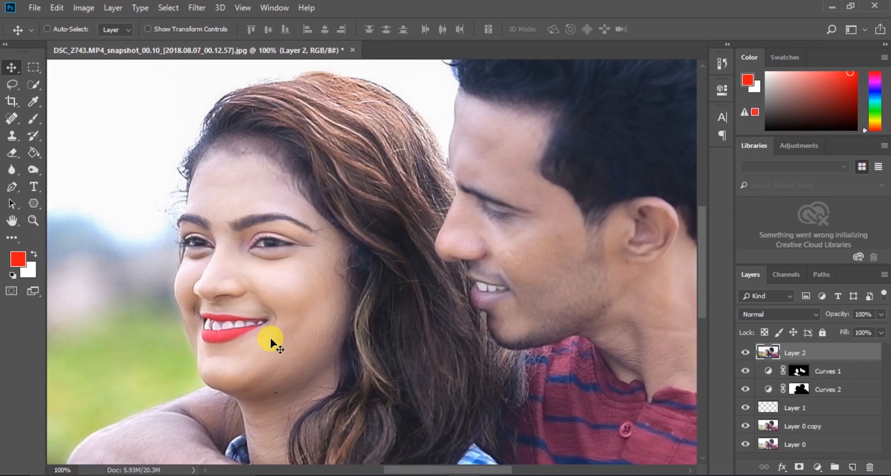
{"action": "key", "text": "ctrl+plus"}
{"action": "left_click_drag", "start_coordinate": [248, 318], "coordinate": [404, 387]}
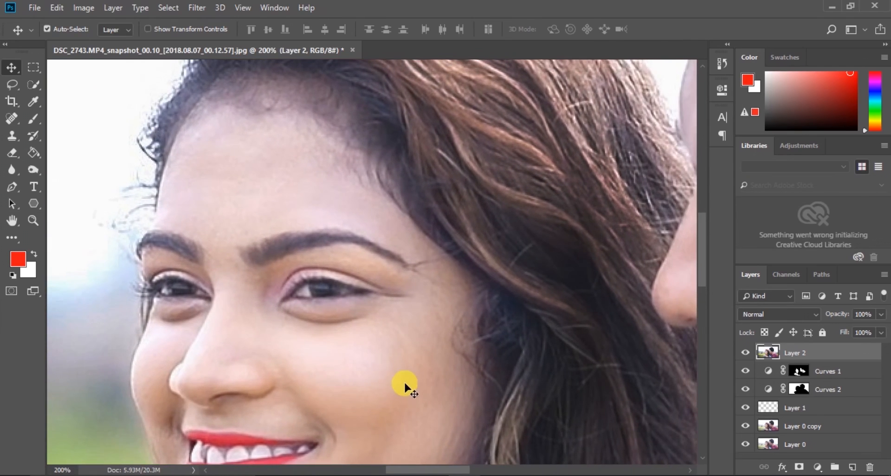
{"action": "key", "text": "ctrl+0"}
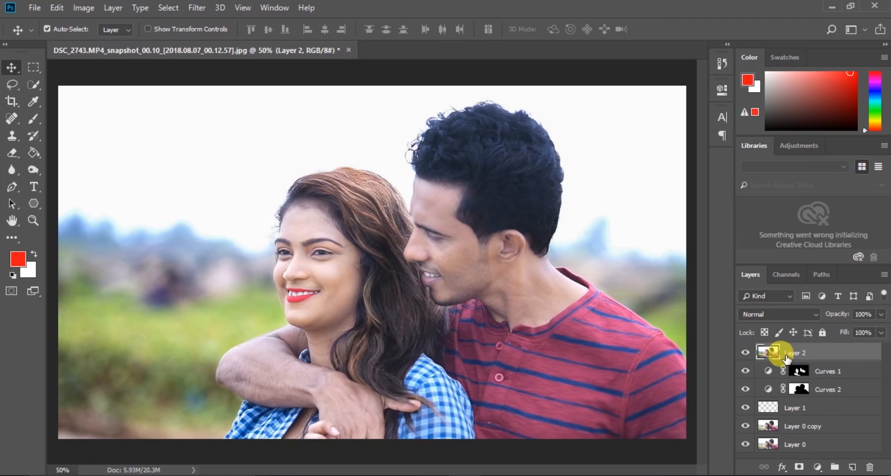
Add a Color Lookup adjustment layer above Layer 2 using the Fuji ETERNA 250D Fuji 3510 3DLUT file.
{"action": "left_click", "coordinate": [818, 467]}
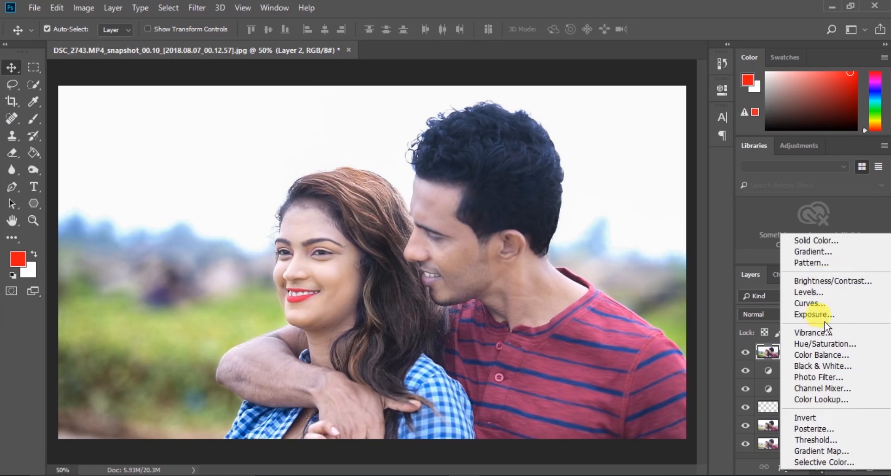
{"action": "left_click", "coordinate": [836, 400]}
{"action": "left_click", "coordinate": [655, 132]}
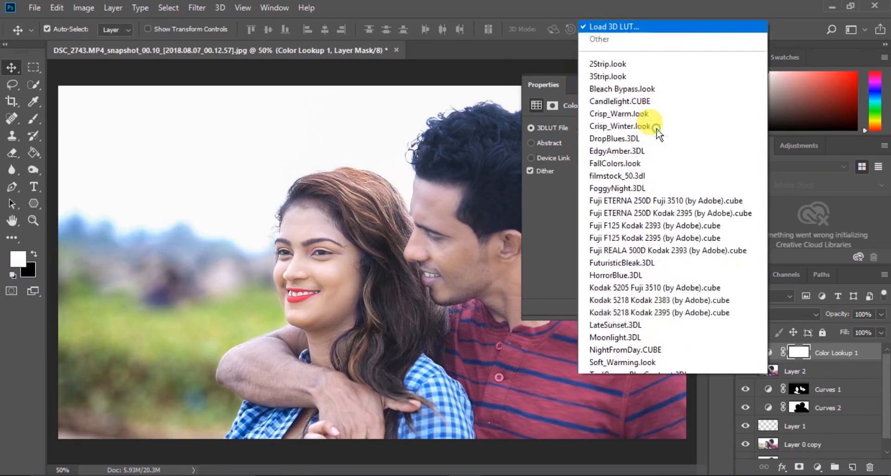
{"action": "left_click", "coordinate": [660, 183]}
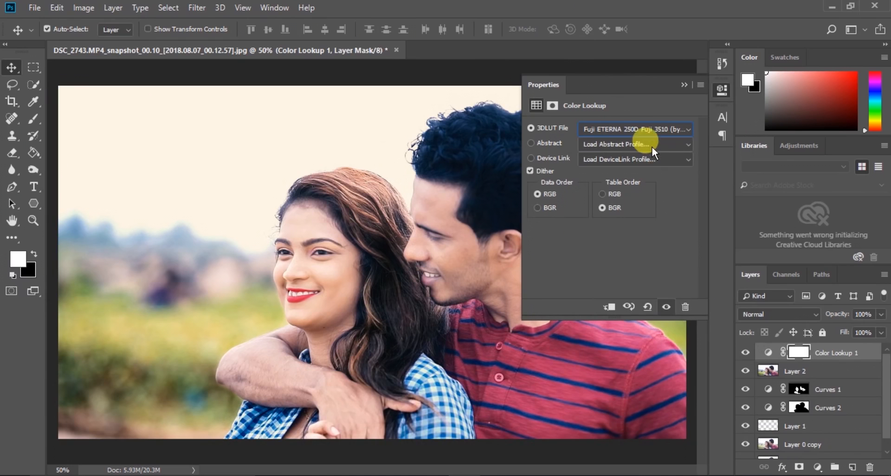
Try the Fuji ETERNA 250D Kodak 2395, Fuji F125 Kodak 2393 and Fuji F125 Kodak 2395 LUTs on the Color Lookup layer.
{"action": "left_click", "coordinate": [658, 132]}
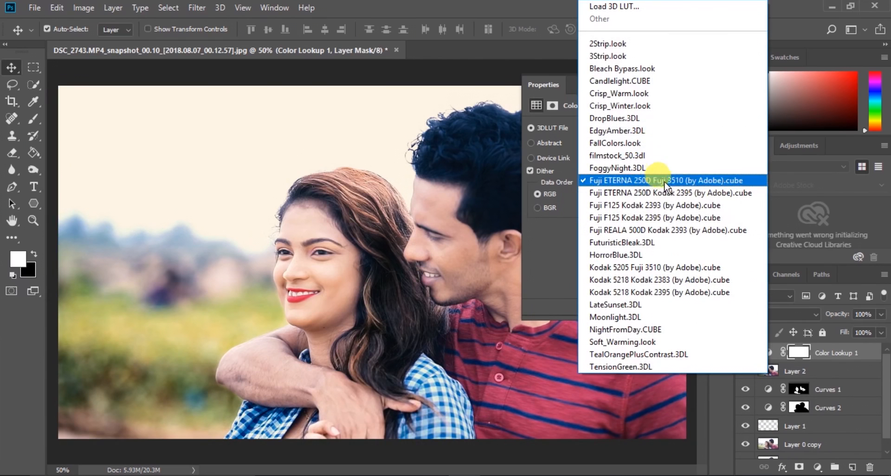
{"action": "left_click", "coordinate": [670, 192]}
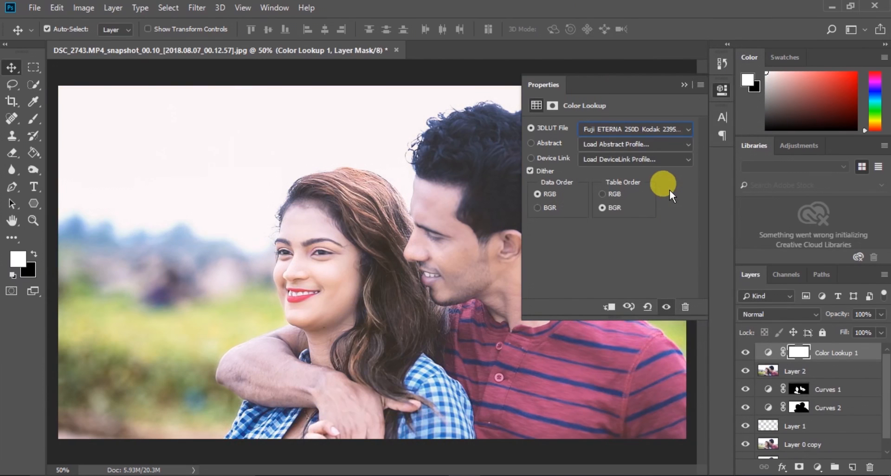
{"action": "left_click", "coordinate": [661, 131]}
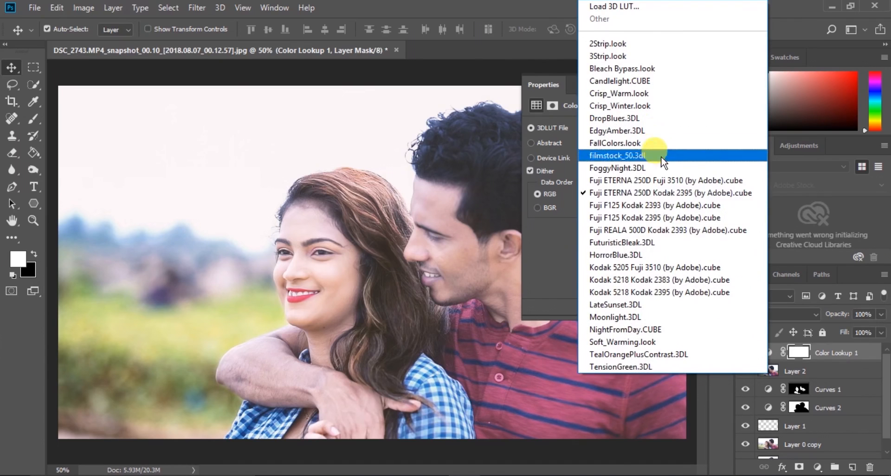
{"action": "left_click", "coordinate": [673, 205]}
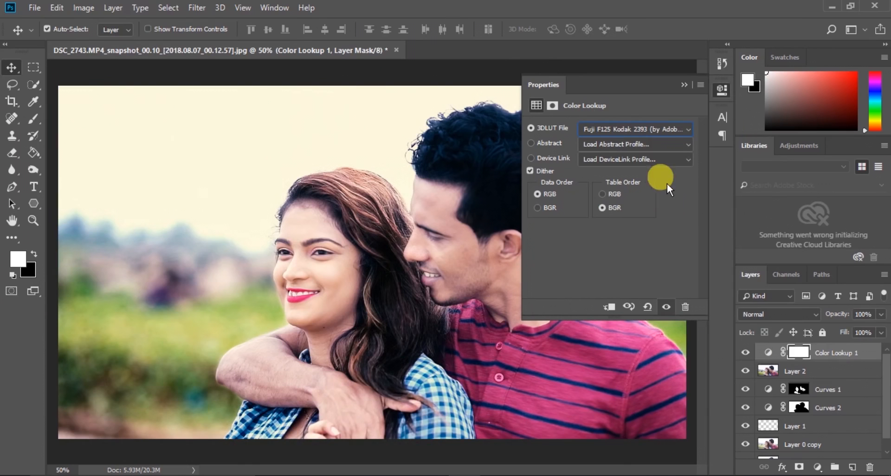
{"action": "left_click", "coordinate": [652, 130]}
{"action": "left_click", "coordinate": [640, 217]}
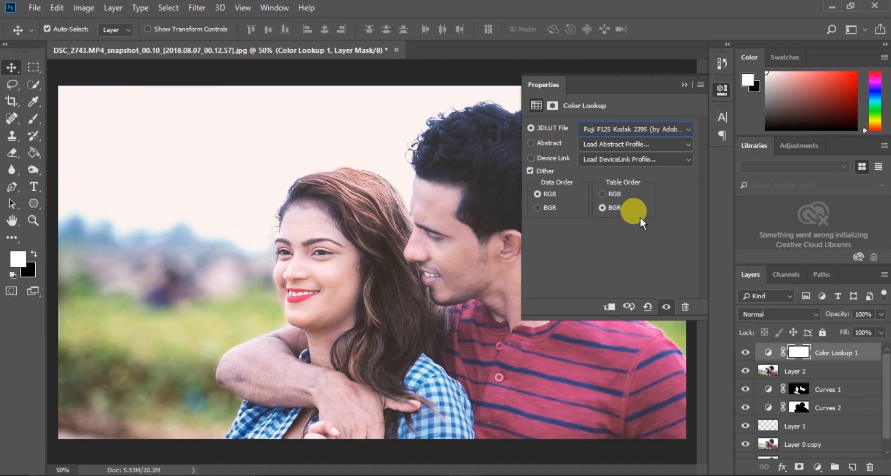
{"action": "left_click", "coordinate": [630, 130]}
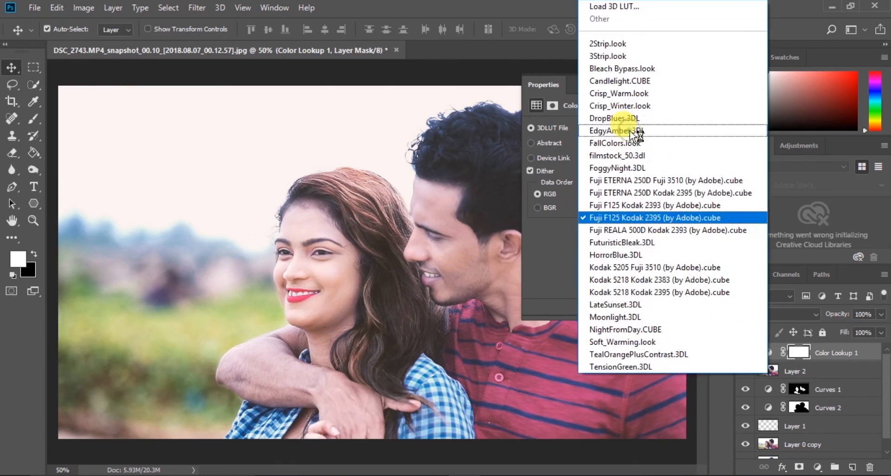
{"action": "left_click", "coordinate": [637, 193]}
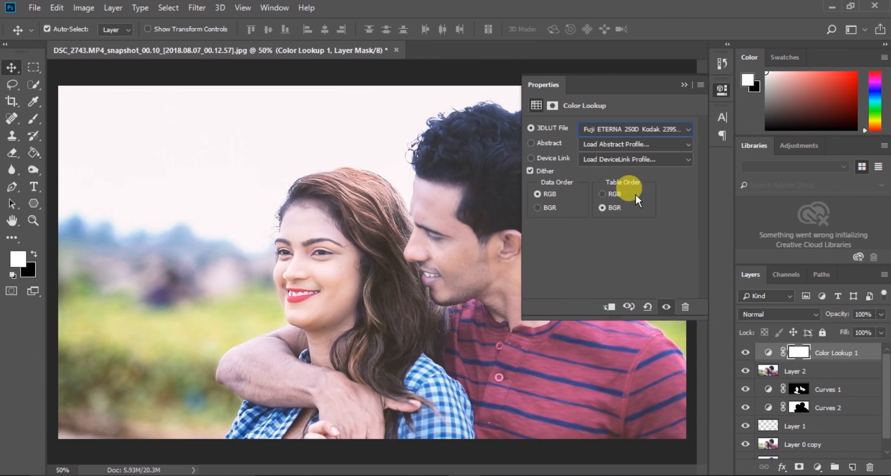
Set the Color Lookup layer's 3DLUT file to Fuji ETERNA 250D Fuji 3510 and collapse its properties.
{"action": "left_click", "coordinate": [621, 130]}
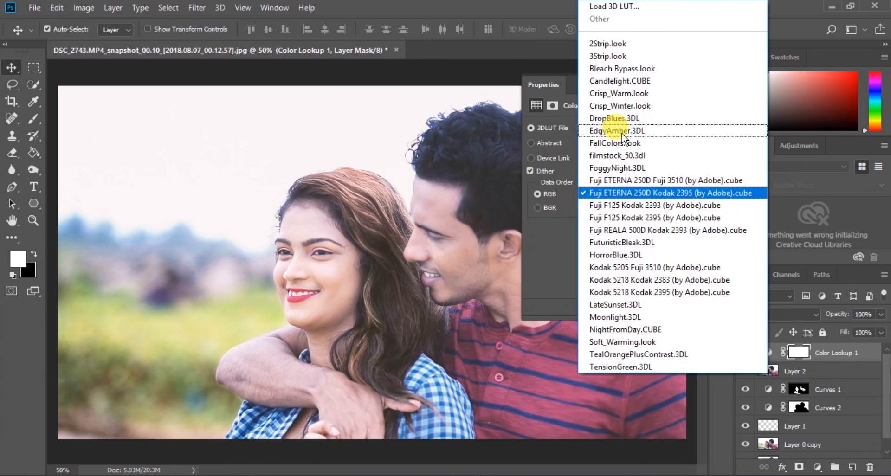
{"action": "left_click", "coordinate": [627, 179]}
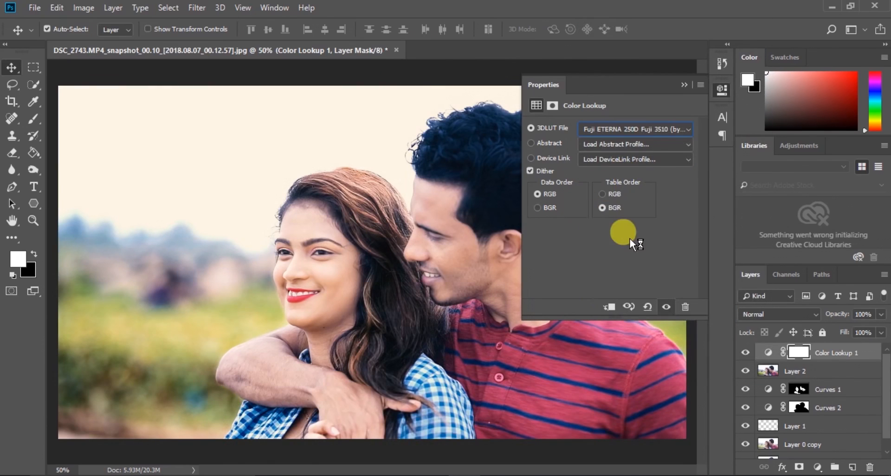
{"action": "left_click", "coordinate": [684, 85]}
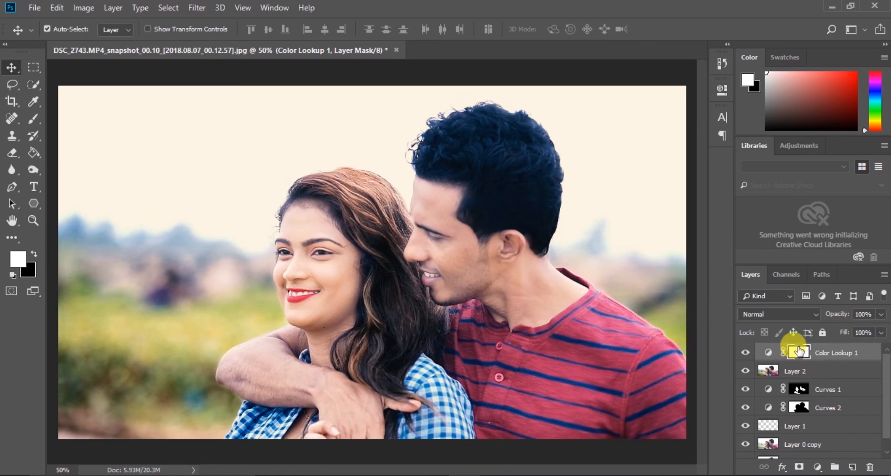
Add a Gradient fill layer directly above Layer 2 and open its gradient for editing.
{"action": "left_click", "coordinate": [790, 370]}
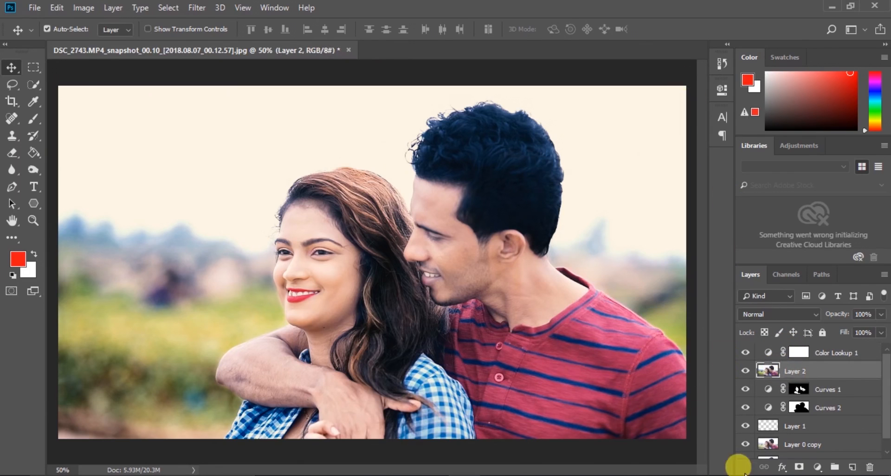
{"action": "left_click", "coordinate": [817, 467]}
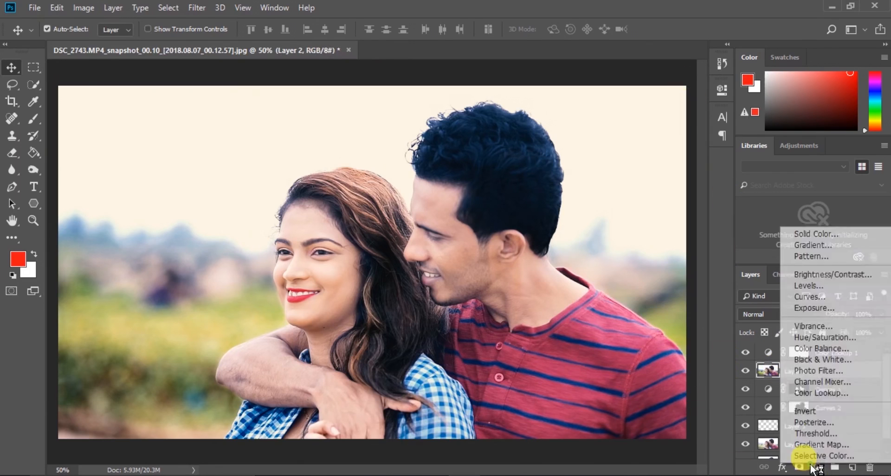
{"action": "left_click", "coordinate": [826, 247]}
{"action": "left_click", "coordinate": [715, 131]}
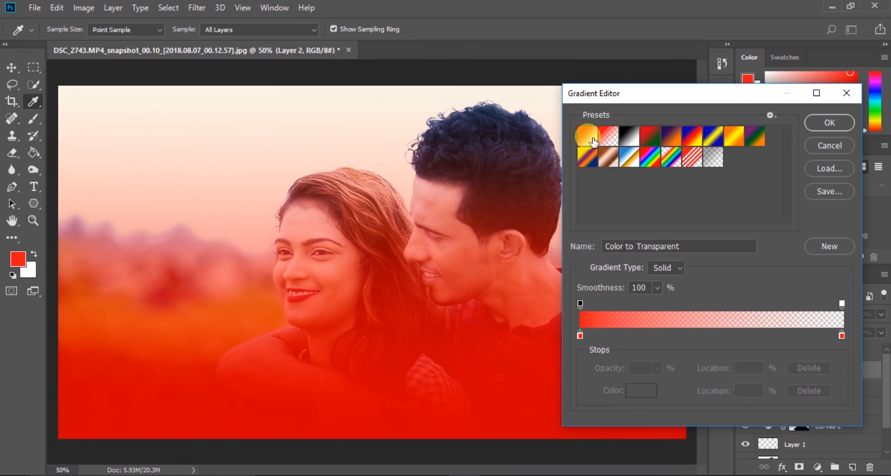
Set the gradient's starting colour stop to light pink #fb9eb2 and accept the edited gradient.
{"action": "left_click", "coordinate": [579, 335]}
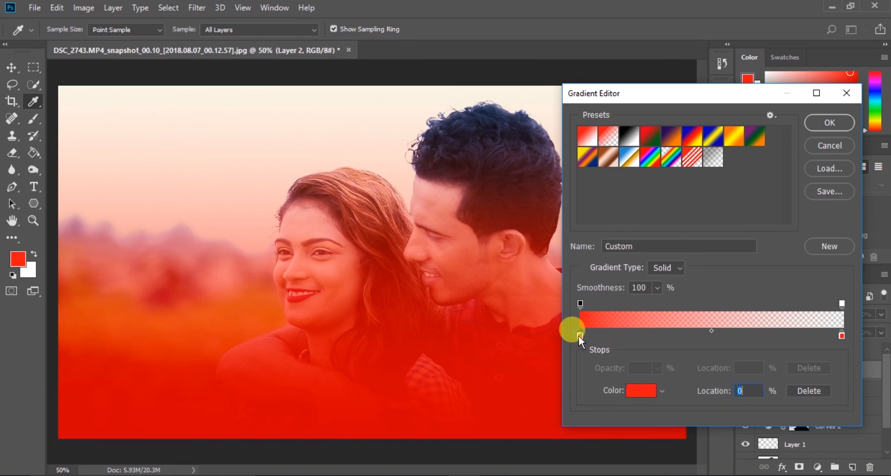
{"action": "left_click", "coordinate": [640, 390]}
{"action": "left_click_drag", "start_coordinate": [614, 229], "coordinate": [612, 255]}
{"action": "mouse_move", "coordinate": [529, 107]}
{"action": "left_mouse_down"}
{"action": "mouse_move", "coordinate": [516, 97]}
{"action": "mouse_move", "coordinate": [505, 107]}
{"action": "left_mouse_up"}
{"action": "left_click", "coordinate": [612, 127]}
{"action": "left_click_drag", "start_coordinate": [611, 127], "coordinate": [609, 116]}
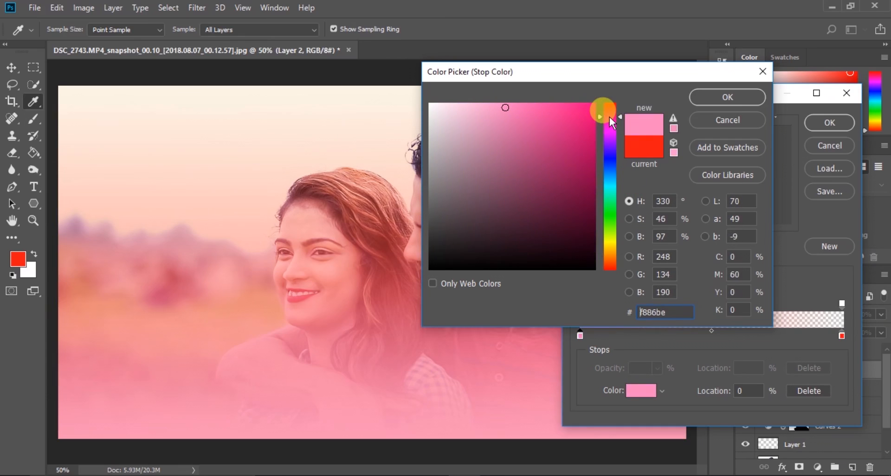
{"action": "left_click_drag", "start_coordinate": [505, 108], "coordinate": [488, 105]}
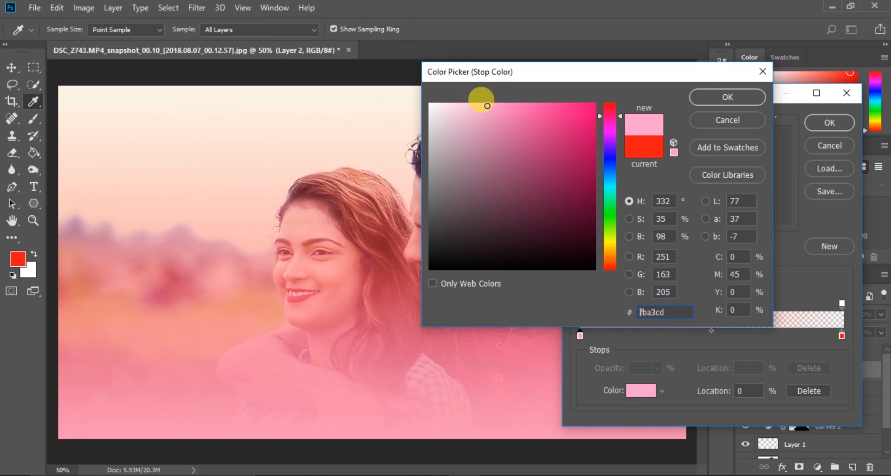
{"action": "left_click_drag", "start_coordinate": [600, 119], "coordinate": [606, 108]}
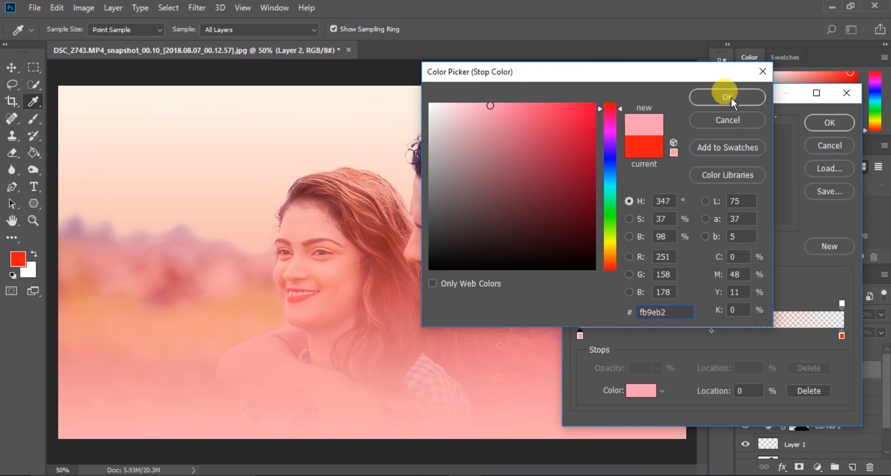
{"action": "left_click", "coordinate": [728, 96]}
{"action": "left_click_drag", "start_coordinate": [719, 94], "coordinate": [618, 94]}
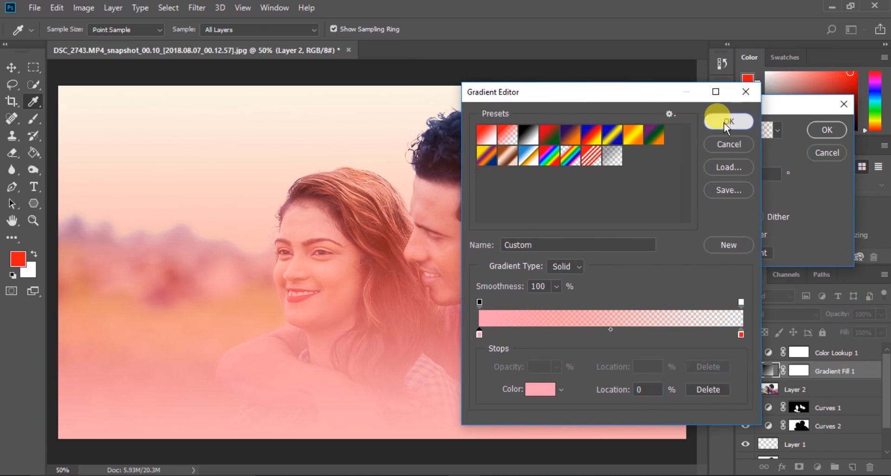
{"action": "left_click", "coordinate": [724, 123]}
Make the gradient fill radial and reversed with a scale of 627%, and apply it.
{"action": "left_click", "coordinate": [716, 147]}
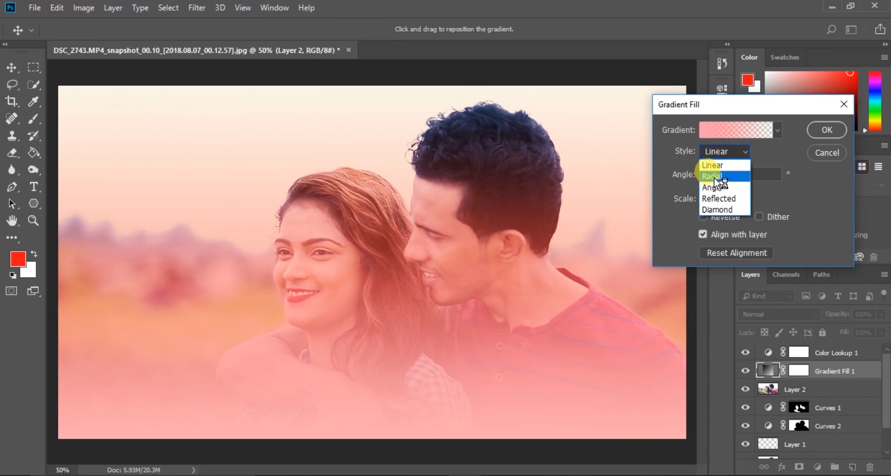
{"action": "left_click", "coordinate": [715, 168]}
{"action": "left_click_drag", "start_coordinate": [719, 107], "coordinate": [560, 128]}
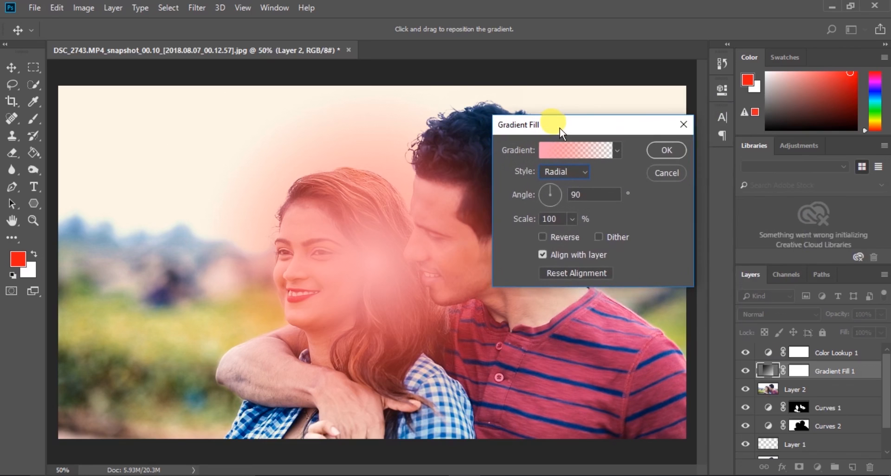
{"action": "left_click", "coordinate": [543, 237]}
{"action": "left_click_drag", "start_coordinate": [398, 225], "coordinate": [391, 245]}
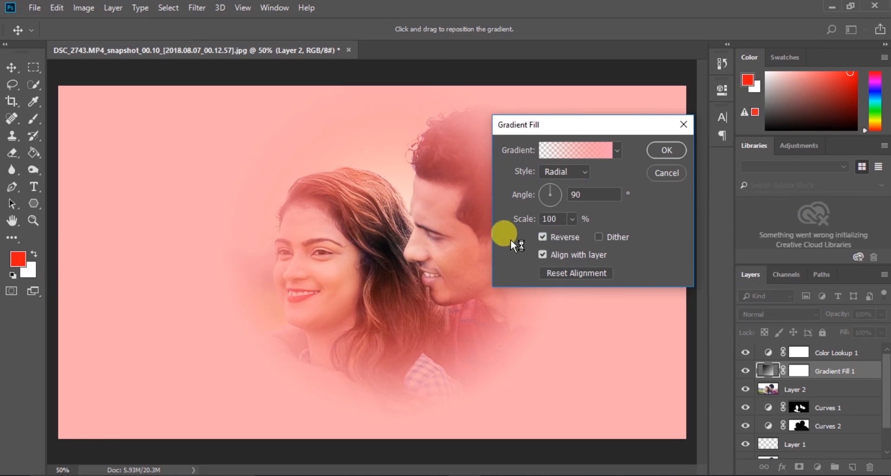
{"action": "left_click_drag", "start_coordinate": [577, 227], "coordinate": [603, 235]}
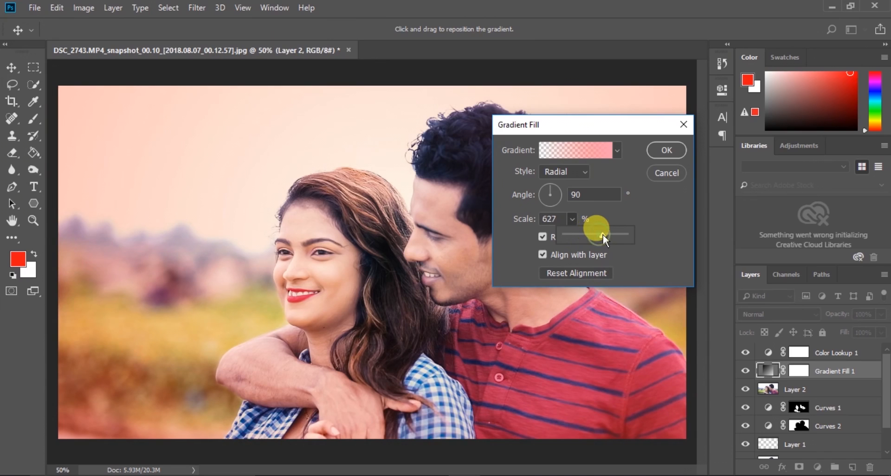
{"action": "left_click", "coordinate": [666, 150]}
Toggle the visibility of the Color Lookup 1 layer to compare the image with and without it.
{"action": "left_click", "coordinate": [844, 355]}
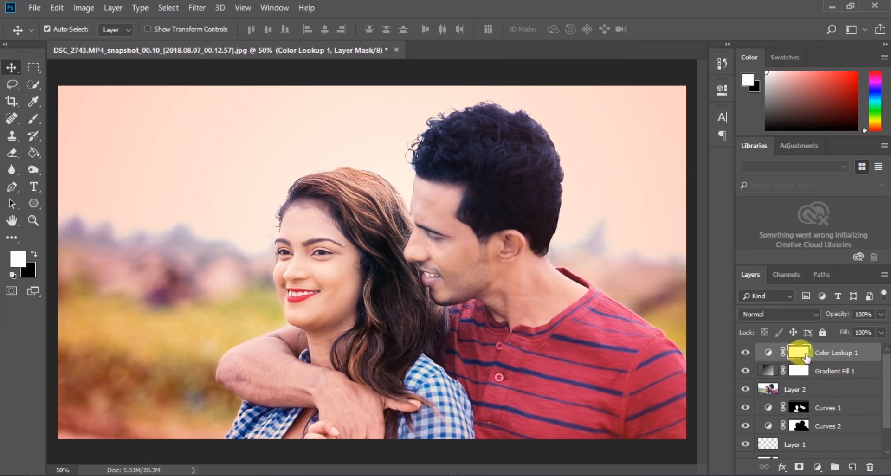
{"action": "left_click", "coordinate": [745, 353]}
{"action": "left_click", "coordinate": [745, 354]}
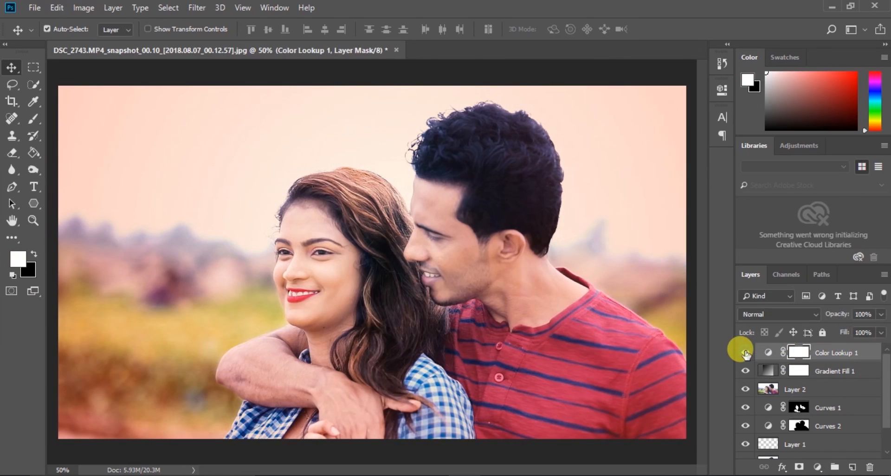
{"action": "left_click", "coordinate": [745, 354]}
{"action": "left_click", "coordinate": [745, 354]}
{"action": "left_click", "coordinate": [745, 354]}
{"action": "left_click", "coordinate": [746, 354]}
Set the Color Lookup 1 layer to Soft Light blending at 47% opacity.
{"action": "left_click", "coordinate": [769, 353]}
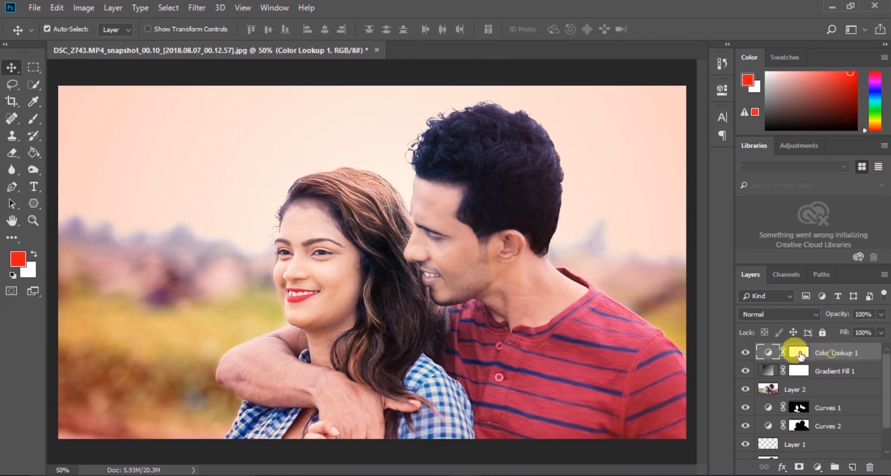
{"action": "left_click", "coordinate": [801, 315]}
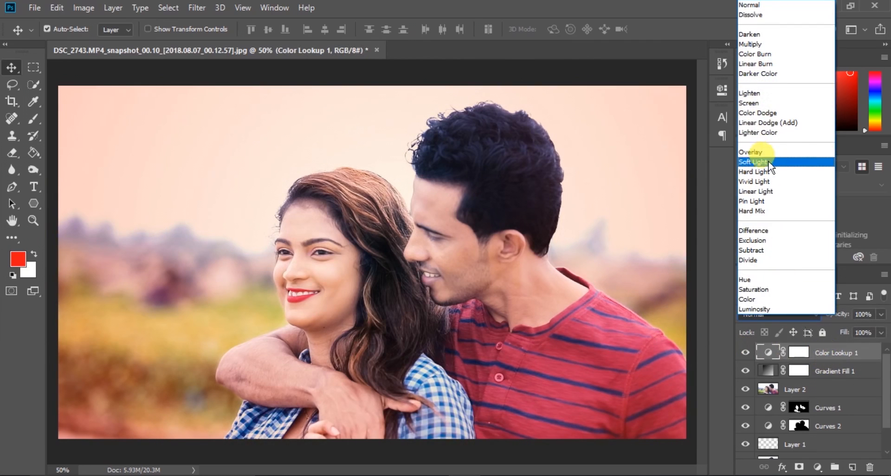
{"action": "left_click", "coordinate": [758, 161]}
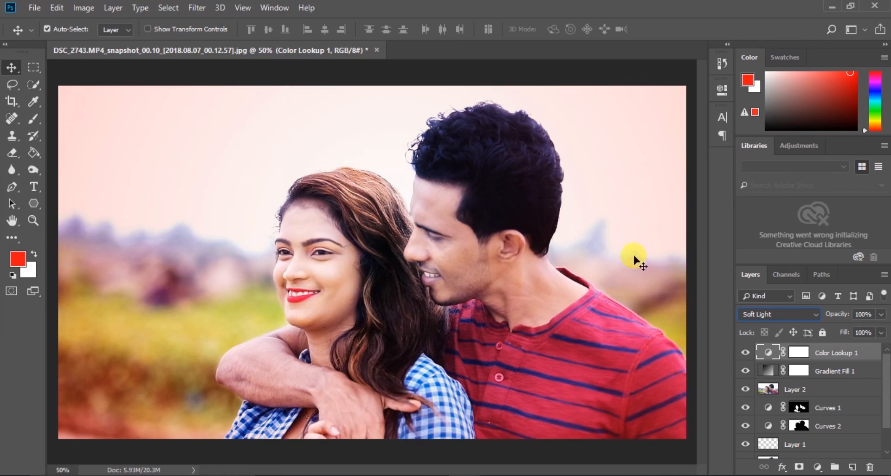
{"action": "left_click", "coordinate": [881, 314]}
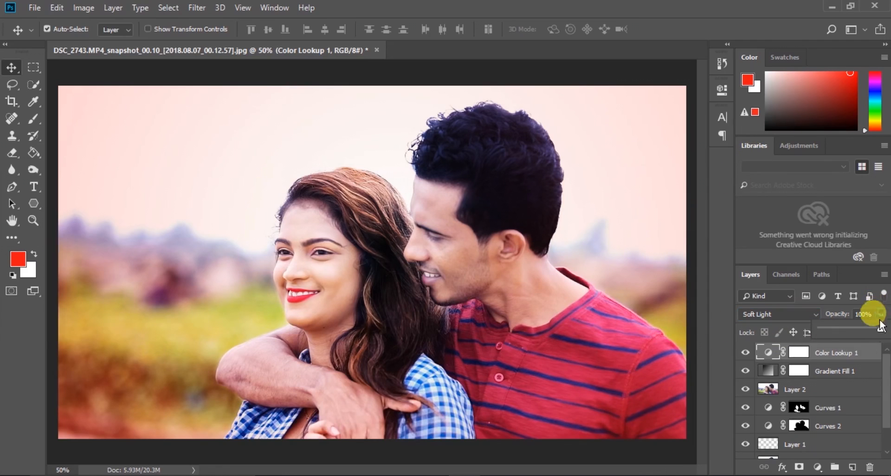
{"action": "left_click_drag", "start_coordinate": [853, 330], "coordinate": [850, 330]}
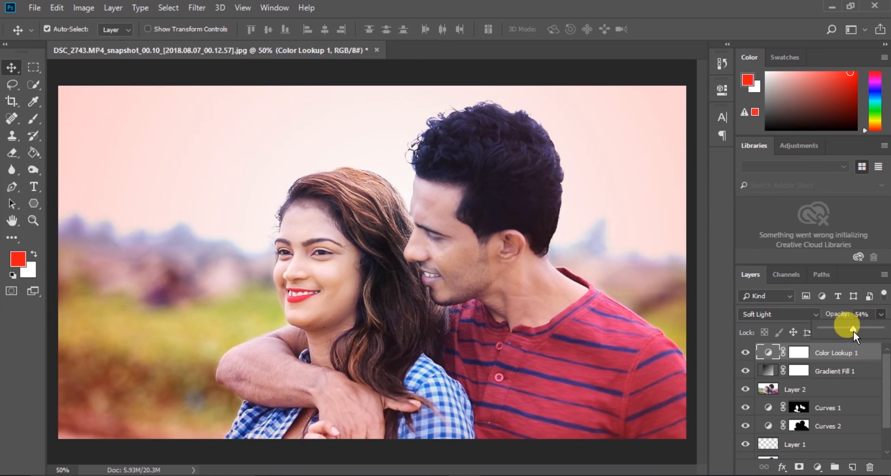
{"action": "left_click_drag", "start_coordinate": [857, 329], "coordinate": [839, 331]}
{"action": "left_click", "coordinate": [710, 21]}
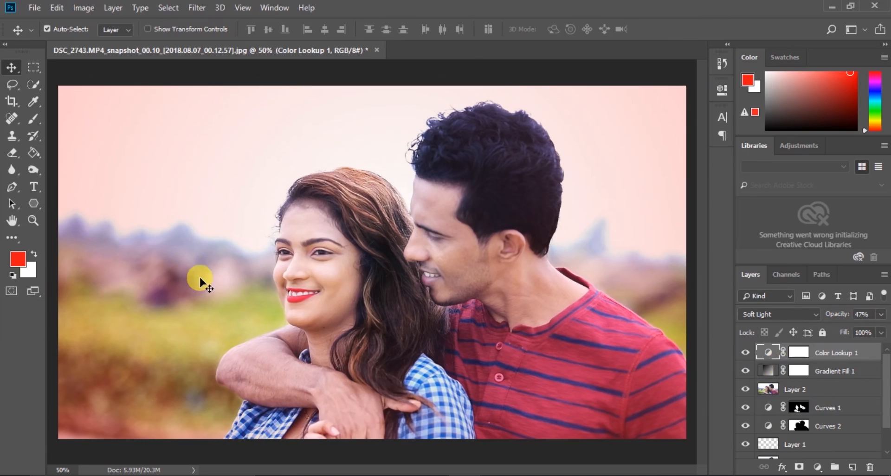
Open the Untitled-2 lettering image from the Desktop folder.
{"action": "left_click", "coordinate": [35, 8]}
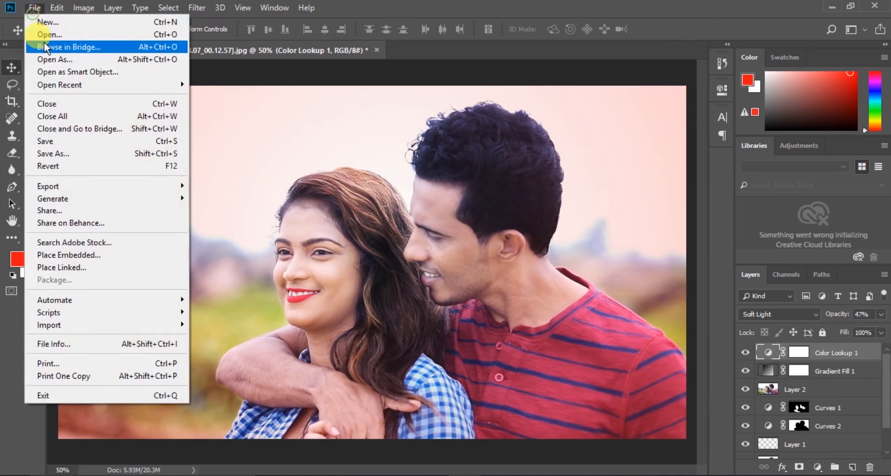
{"action": "left_click", "coordinate": [46, 35]}
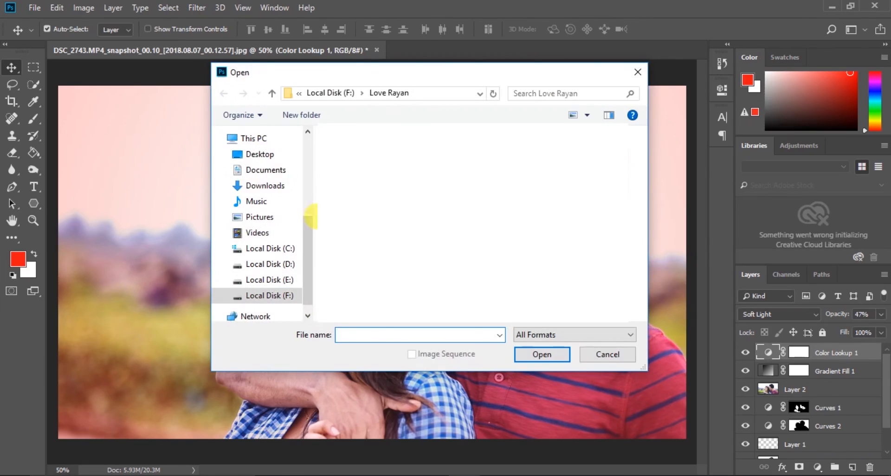
{"action": "left_click", "coordinate": [262, 154]}
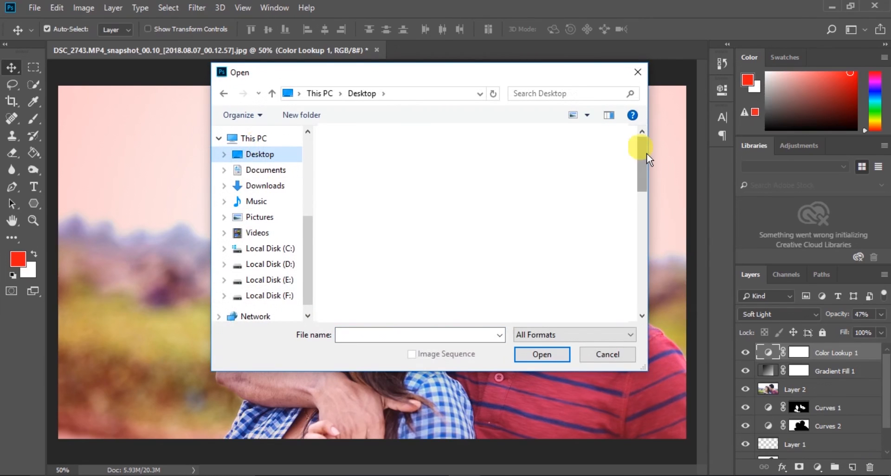
{"action": "left_click_drag", "start_coordinate": [635, 240], "coordinate": [631, 269]}
{"action": "left_click", "coordinate": [539, 273]}
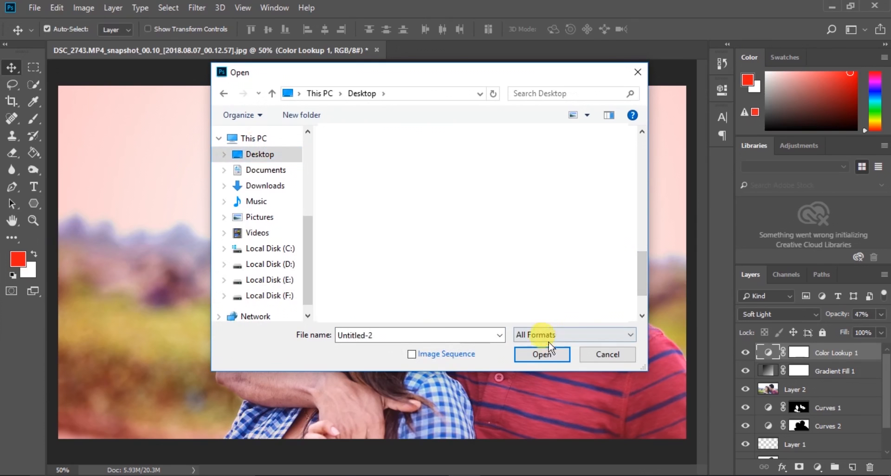
{"action": "left_click", "coordinate": [542, 354]}
Bring the Love lettering into the couple's portrait and place its layer between Gradient Fill 1 and Layer 2.
{"action": "left_click_drag", "start_coordinate": [333, 240], "coordinate": [206, 71]}
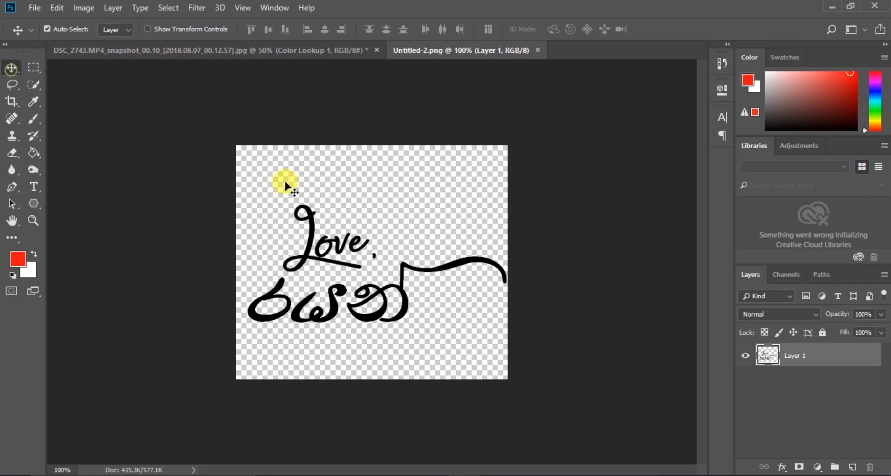
{"action": "left_click_drag", "start_coordinate": [396, 276], "coordinate": [237, 284]}
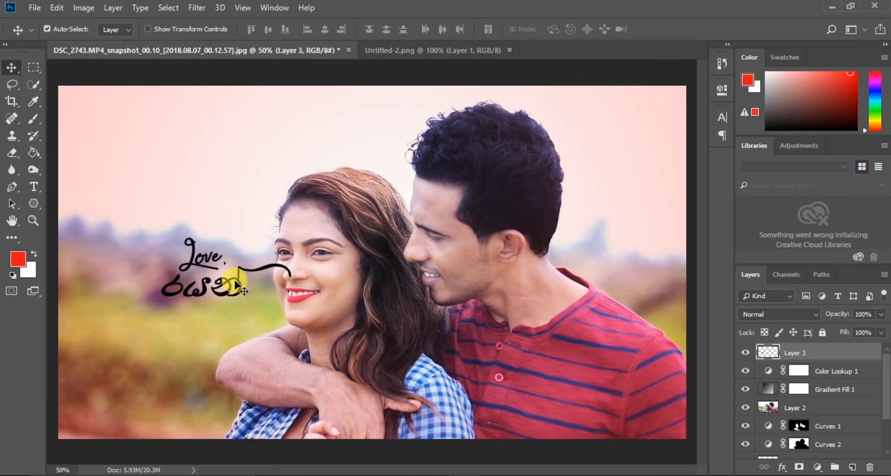
{"action": "left_click_drag", "start_coordinate": [768, 352], "coordinate": [789, 399]}
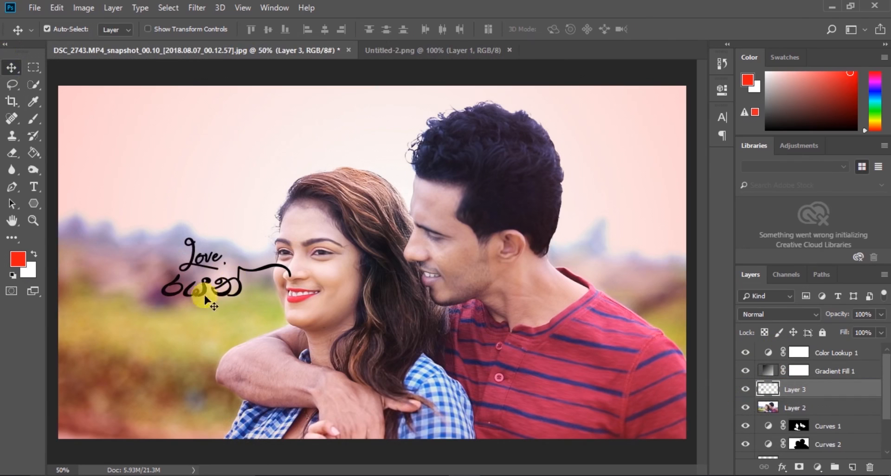
Position the lettering beside the woman's face and enlarge it to about 154% width and 163% height.
{"action": "left_click", "coordinate": [237, 290]}
{"action": "left_click", "coordinate": [789, 389]}
{"action": "left_click_drag", "start_coordinate": [236, 276], "coordinate": [186, 227]}
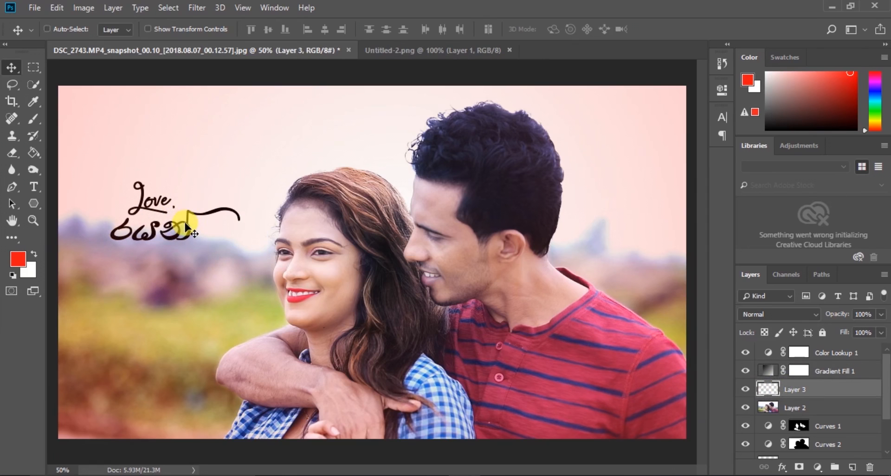
{"action": "key", "text": "ctrl+t"}
{"action": "left_click_drag", "start_coordinate": [240, 242], "coordinate": [314, 280]}
{"action": "left_click_drag", "start_coordinate": [239, 267], "coordinate": [198, 269]}
{"action": "left_click_drag", "start_coordinate": [274, 234], "coordinate": [270, 235]}
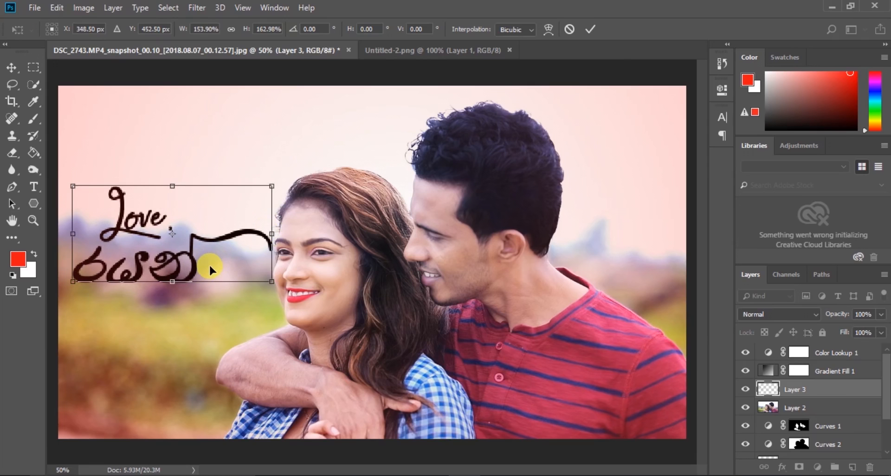
{"action": "key", "text": "Return"}
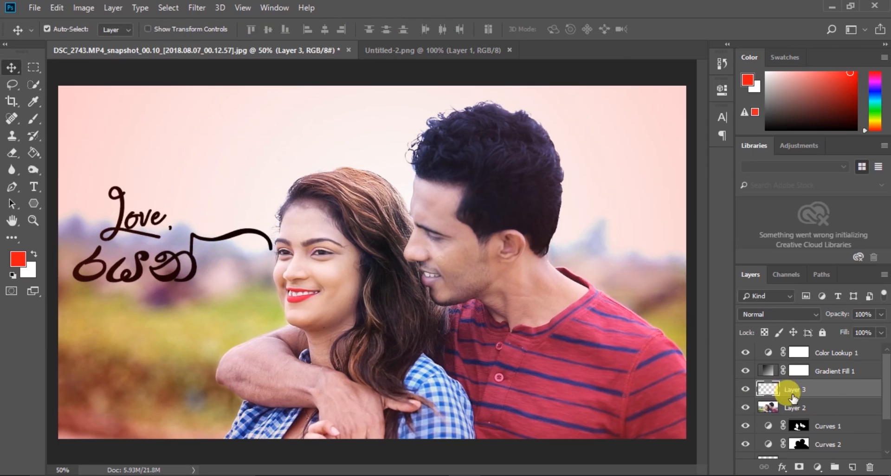
Add a new layer above the lettering layer and fill it with white (#ffffff) using the Paint Bucket.
{"action": "left_click", "coordinate": [852, 467]}
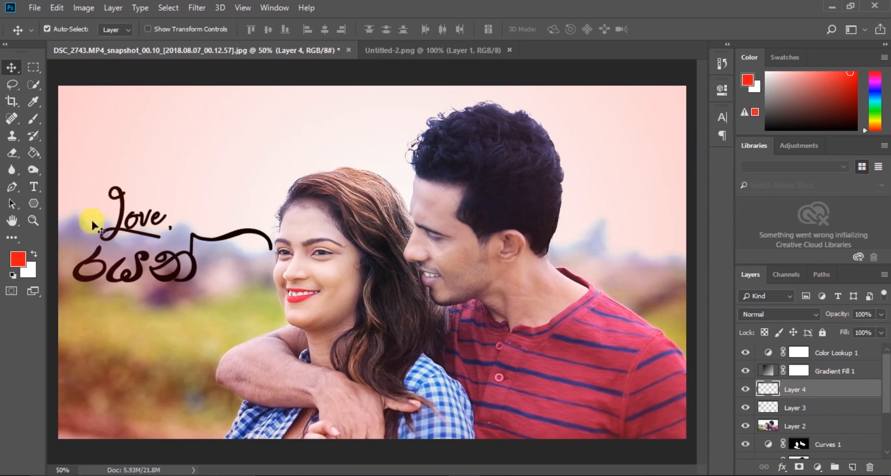
{"action": "left_click", "coordinate": [19, 257]}
{"action": "left_click_drag", "start_coordinate": [500, 182], "coordinate": [364, 56]}
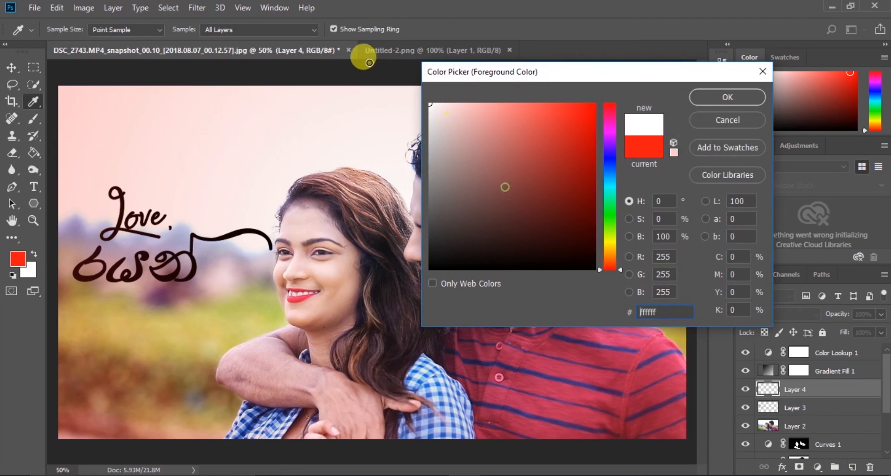
{"action": "left_click", "coordinate": [701, 99]}
{"action": "left_click", "coordinate": [33, 153]}
{"action": "left_click", "coordinate": [147, 211]}
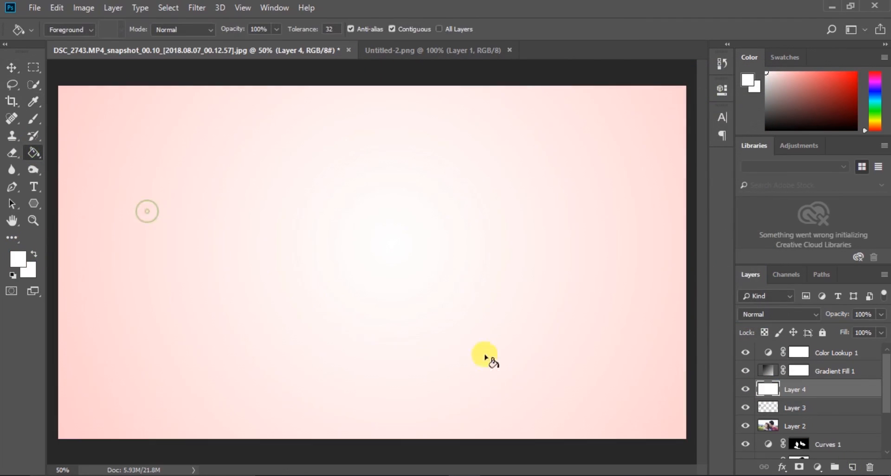
Clip the white-filled Layer 4 to the lettering on Layer 3 with a clipping mask.
{"action": "right_click", "coordinate": [794, 389]}
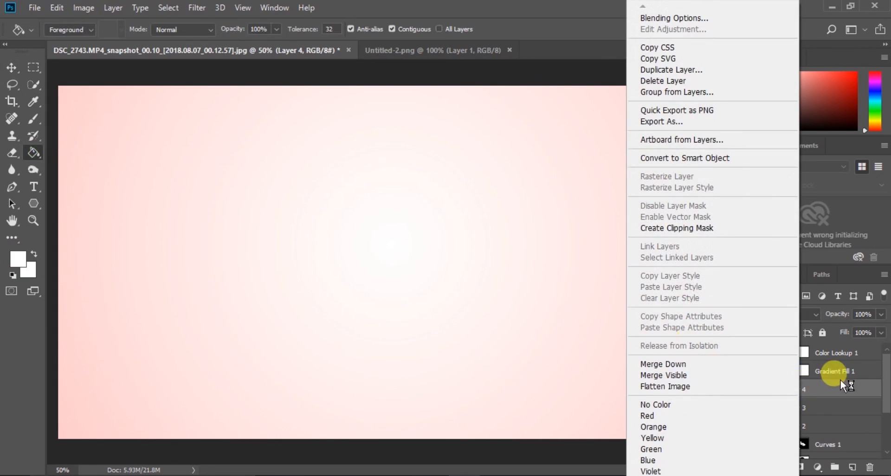
{"action": "left_click", "coordinate": [840, 380]}
{"action": "right_click", "coordinate": [820, 381]}
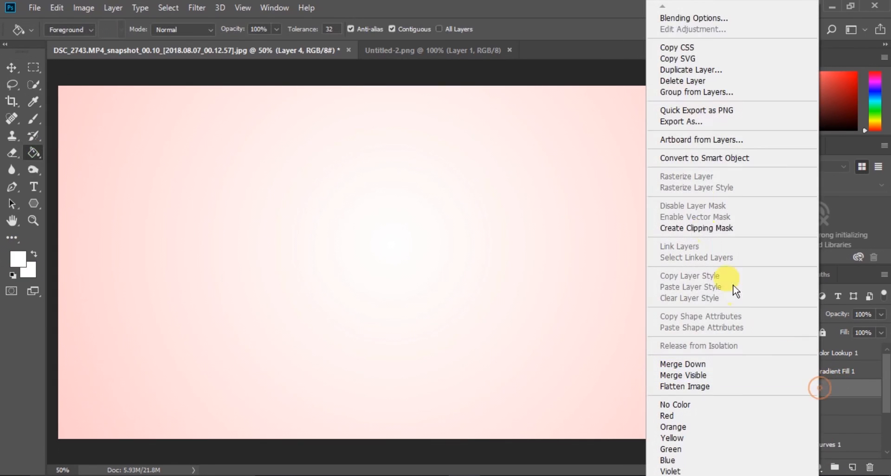
{"action": "left_click", "coordinate": [711, 226]}
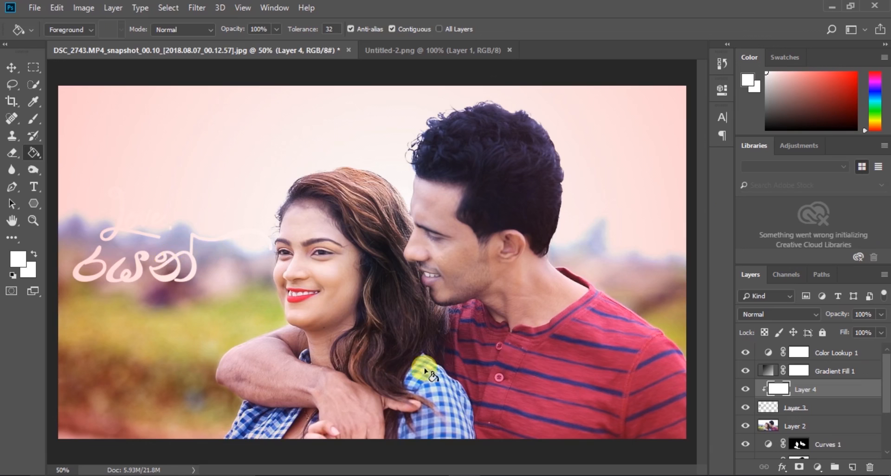
Add a black Multiply drop shadow to the Layer 3 lettering with 100% opacity, 0 px distance, 11% spread and 35 px size.
{"action": "left_click", "coordinate": [12, 67]}
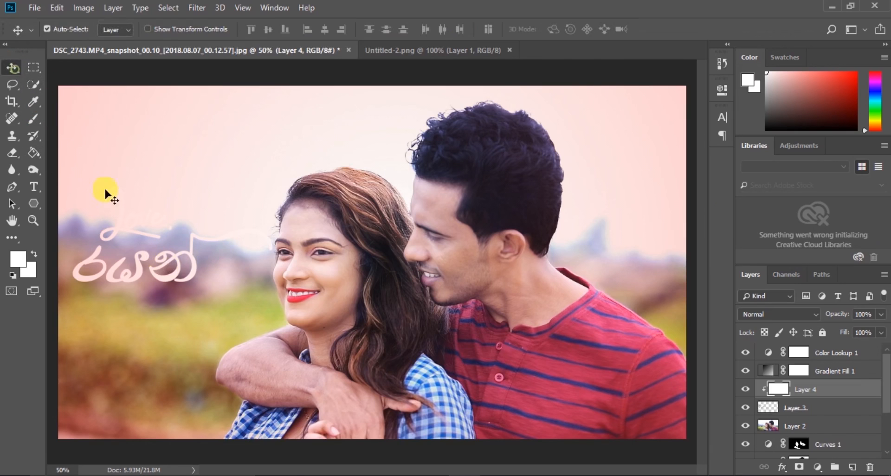
{"action": "left_click", "coordinate": [805, 408]}
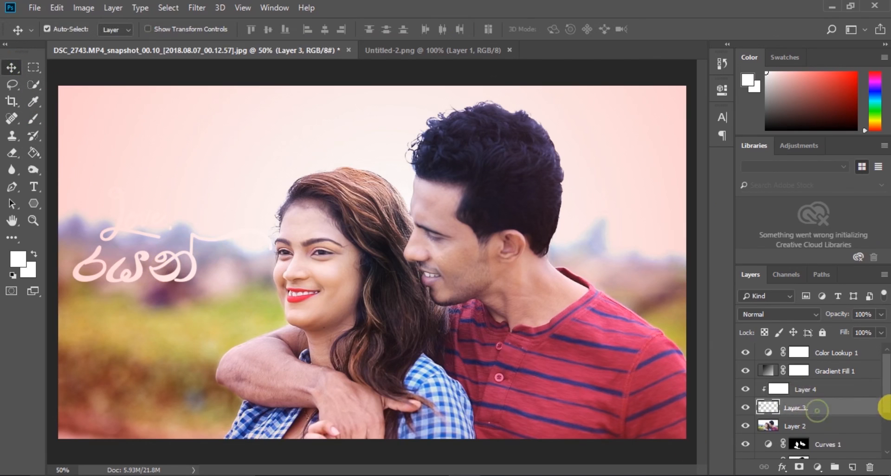
{"action": "double_click", "coordinate": [878, 410]}
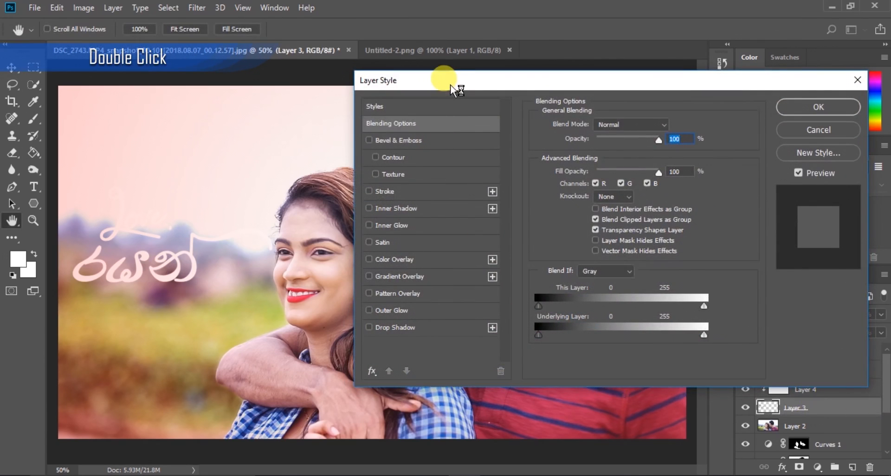
{"action": "left_click_drag", "start_coordinate": [450, 85], "coordinate": [424, 104]}
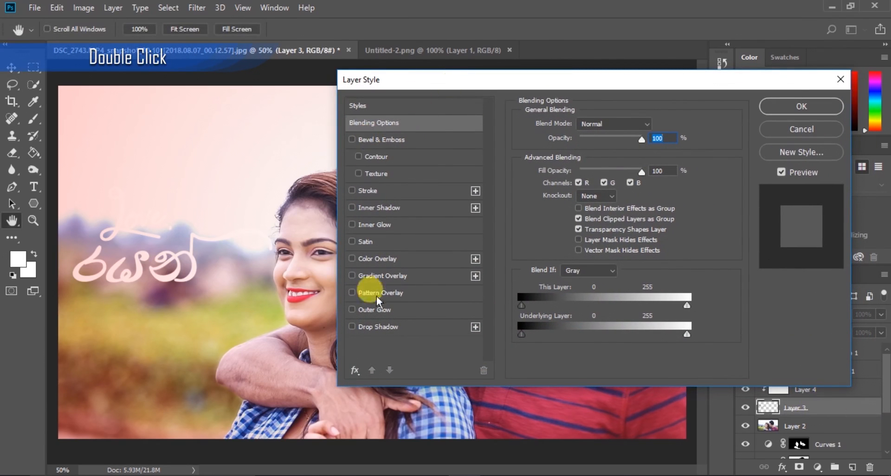
{"action": "left_click", "coordinate": [369, 325]}
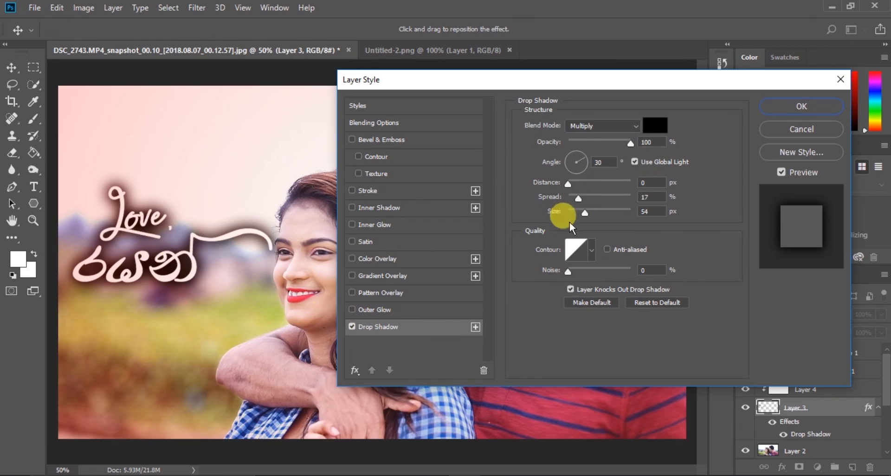
{"action": "left_click_drag", "start_coordinate": [586, 211], "coordinate": [577, 200]}
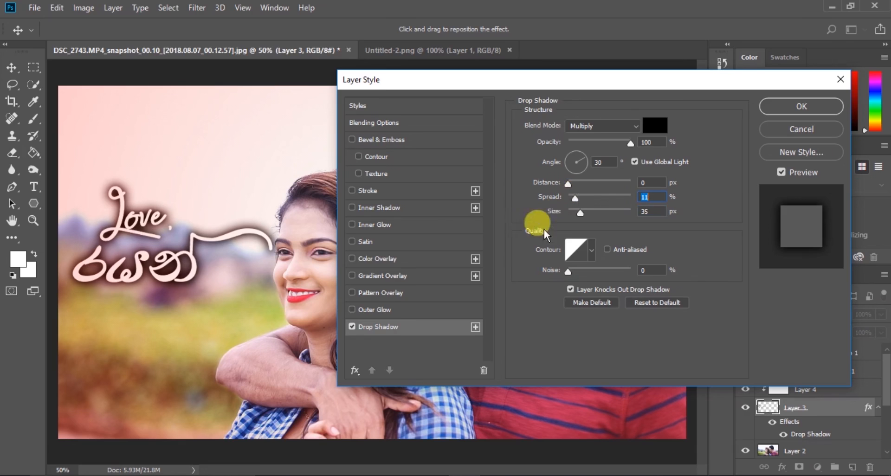
{"action": "left_click", "coordinate": [795, 111]}
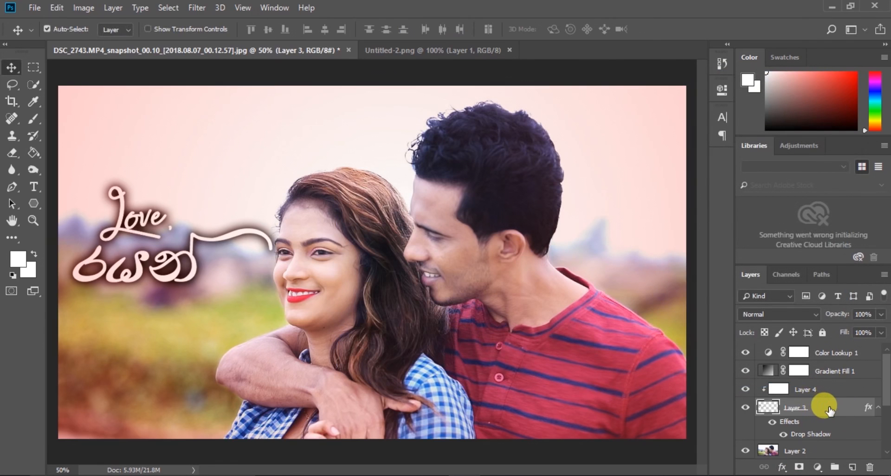
Nudge the Love lettering slightly to the right.
{"action": "key", "text": "Right"}
{"action": "key", "text": "Right"}
{"action": "key", "text": "Right"}
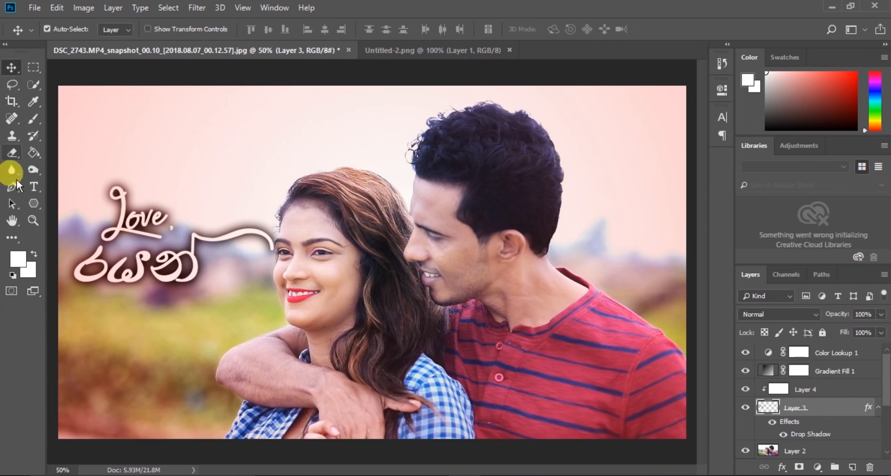
Add the white text "Official trailer" in 48 pt Bebas Neue below the lettering, on a layer above Color Lookup 1.
{"action": "left_click", "coordinate": [32, 186]}
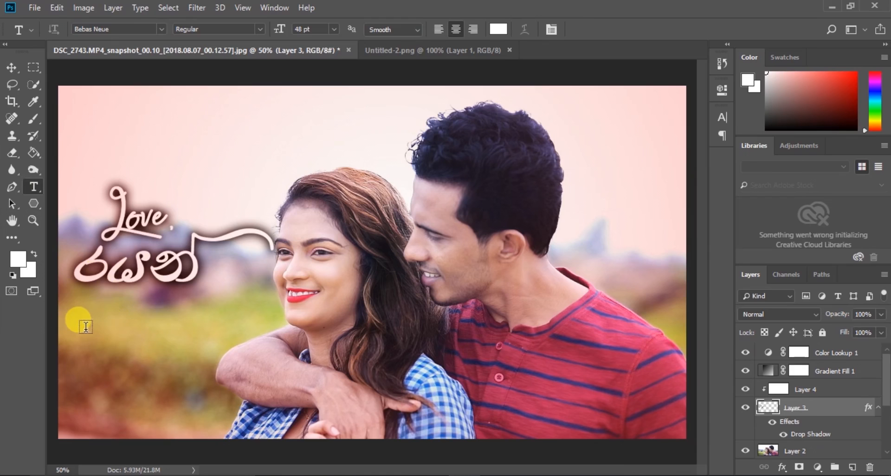
{"action": "key", "text": "alt+bracketright"}
{"action": "left_click", "coordinate": [824, 355]}
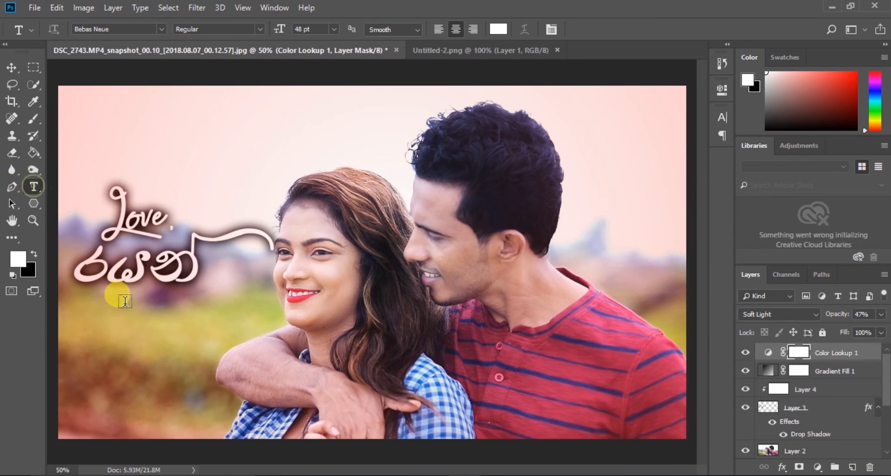
{"action": "left_click", "coordinate": [89, 332]}
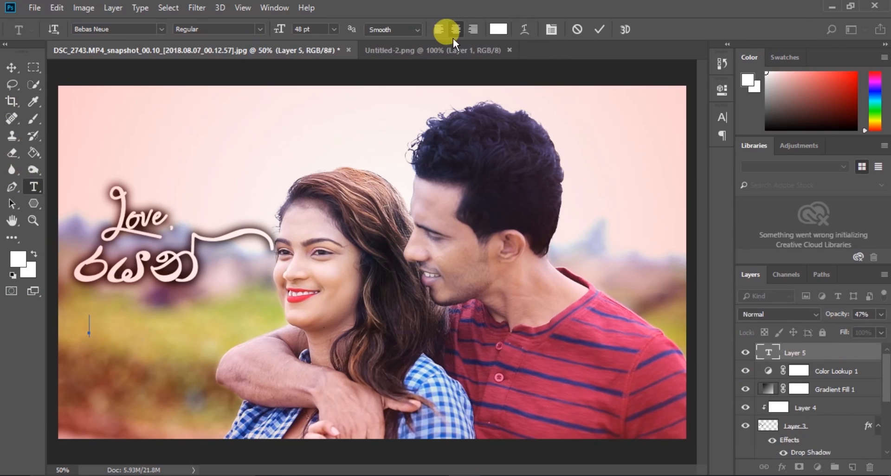
{"action": "left_click", "coordinate": [153, 29]}
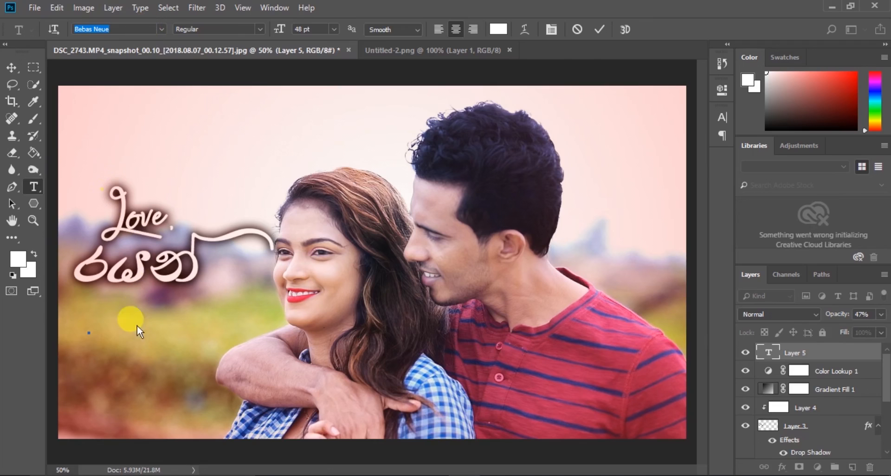
{"action": "left_click", "coordinate": [91, 325]}
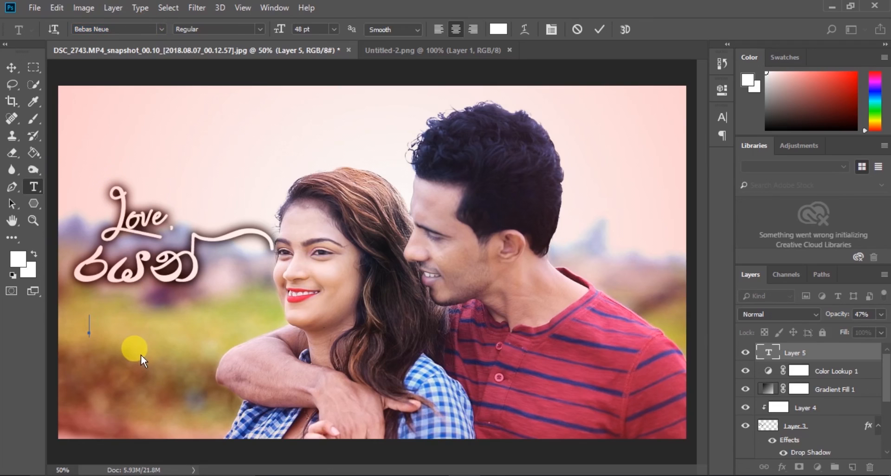
{"action": "type", "text": "FFICIAL"}
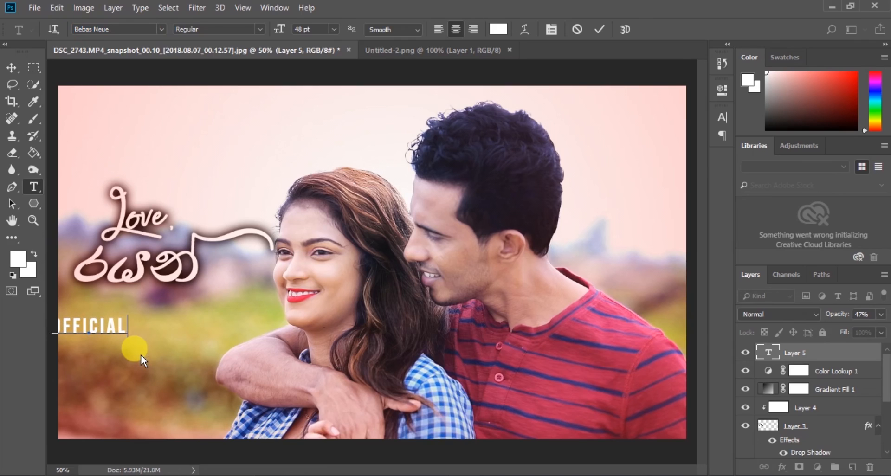
{"action": "type", "text": " TRAILER"}
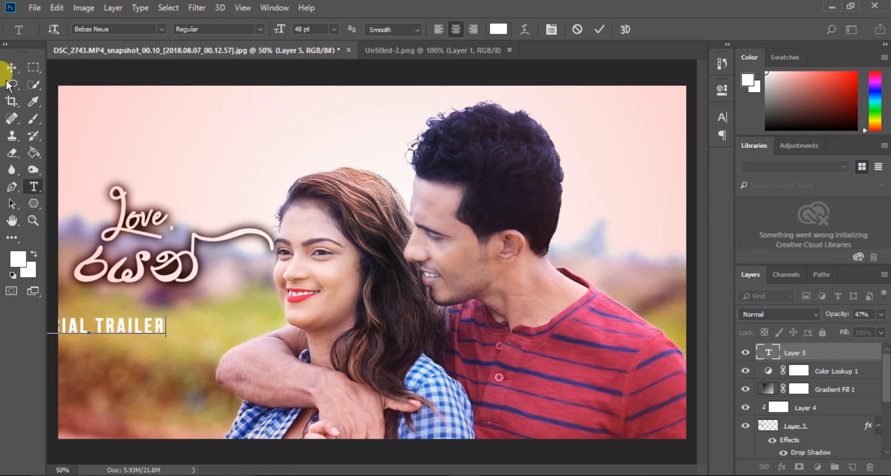
Move the Official trailer text fully into the picture, left-aligned with the lettering and close beneath it.
{"action": "left_click", "coordinate": [11, 68]}
{"action": "key", "text": "shift+Right"}
{"action": "key", "text": "shift+Right"}
{"action": "key", "text": "shift+Right"}
{"action": "key", "text": "shift+Right"}
{"action": "key", "text": "shift+Right"}
{"action": "key", "text": "shift+Right"}
{"action": "key", "text": "shift+Right"}
{"action": "key", "text": "shift+Right"}
{"action": "key", "text": "shift+Right"}
{"action": "key", "text": "shift+Right"}
{"action": "key", "text": "shift+Right"}
{"action": "key", "text": "shift+Right"}
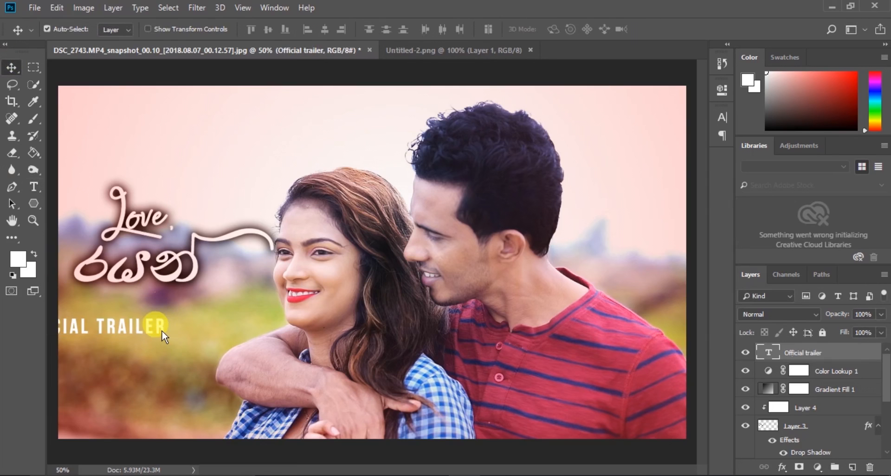
{"action": "key", "text": "shift+Right"}
{"action": "key", "text": "shift+Right"}
{"action": "key", "text": "shift+Right"}
{"action": "key", "text": "shift+Right"}
{"action": "key", "text": "shift+Right"}
{"action": "key", "text": "shift+Right"}
{"action": "key", "text": "shift+Right"}
{"action": "key", "text": "shift+Right"}
{"action": "key", "text": "shift+Right"}
{"action": "key", "text": "shift+Right"}
{"action": "key", "text": "shift+Right"}
{"action": "key", "text": "shift+Right"}
{"action": "key", "text": "shift+Right"}
{"action": "key", "text": "shift+Right"}
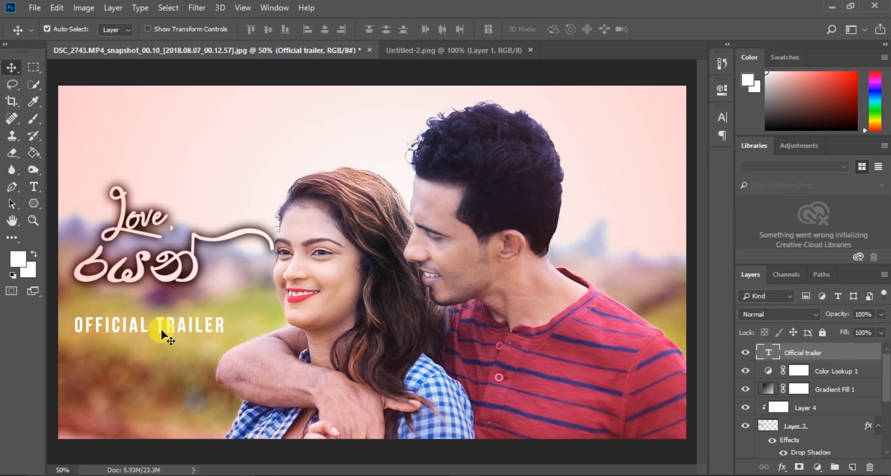
{"action": "key", "text": "shift+Up"}
{"action": "key", "text": "shift+Up"}
{"action": "key", "text": "shift+Up"}
{"action": "key", "text": "shift+Up"}
{"action": "key", "text": "Up"}
{"action": "key", "text": "Left"}
{"action": "key", "text": "Left"}
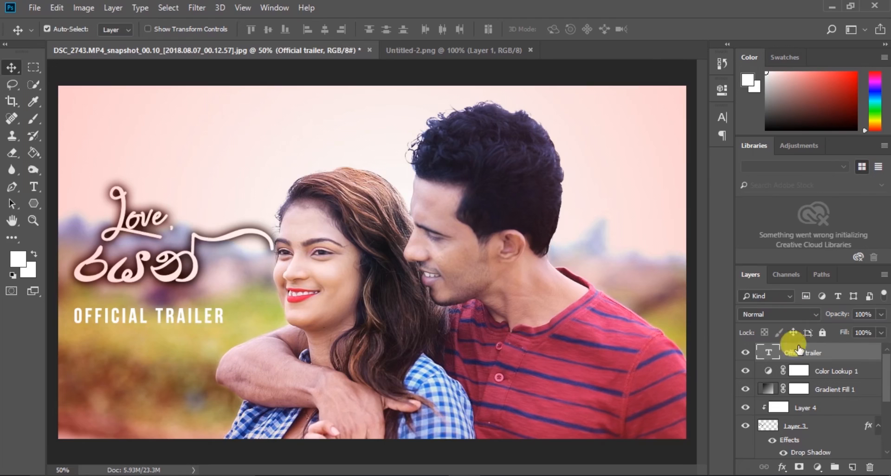
Move the Official trailer layer between Gradient Fill 1 and Layer 4, and give it a drop shadow with 11% spread and 35 px size.
{"action": "left_click_drag", "start_coordinate": [812, 352], "coordinate": [826, 403]}
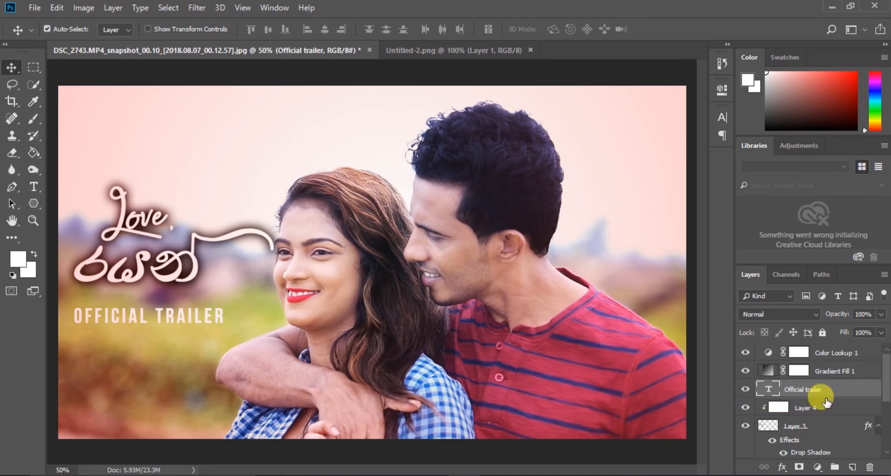
{"action": "scroll", "coordinate": [875, 374], "scroll_direction": "down", "scroll_amount": 2}
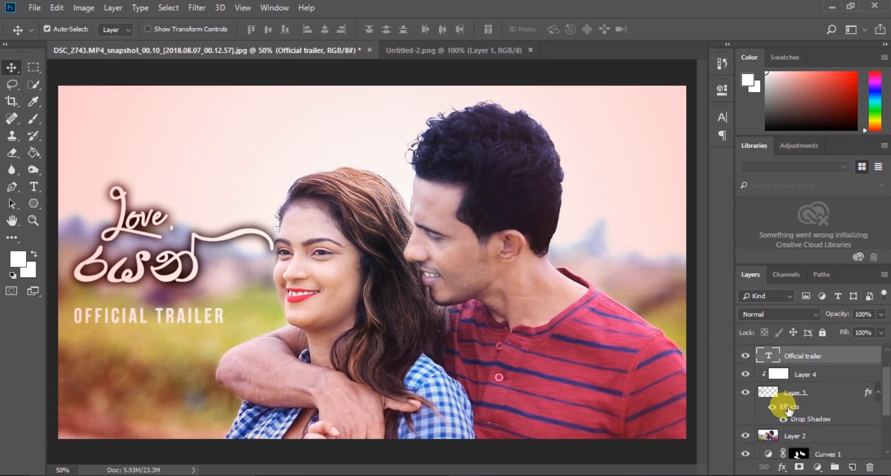
{"action": "left_click", "coordinate": [789, 408]}
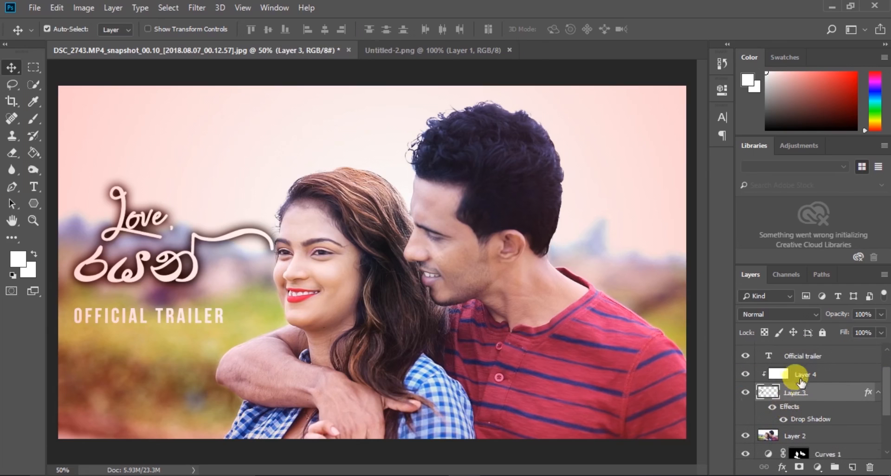
{"action": "left_click", "coordinate": [802, 356]}
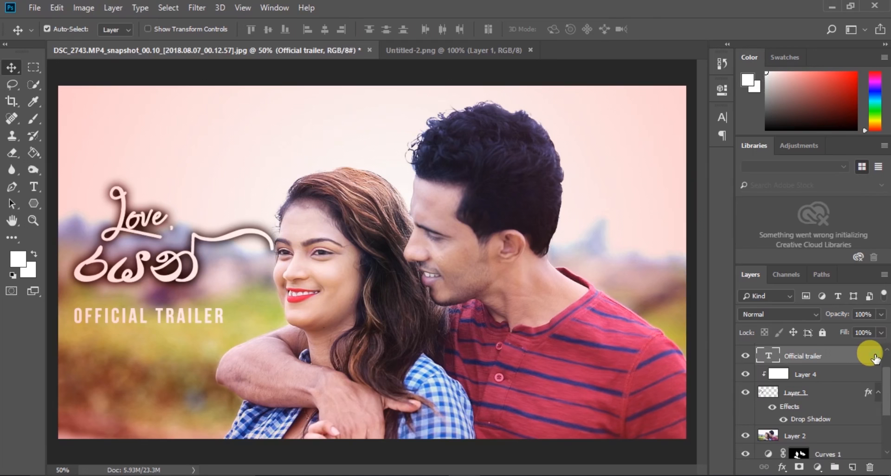
{"action": "double_click", "coordinate": [875, 358]}
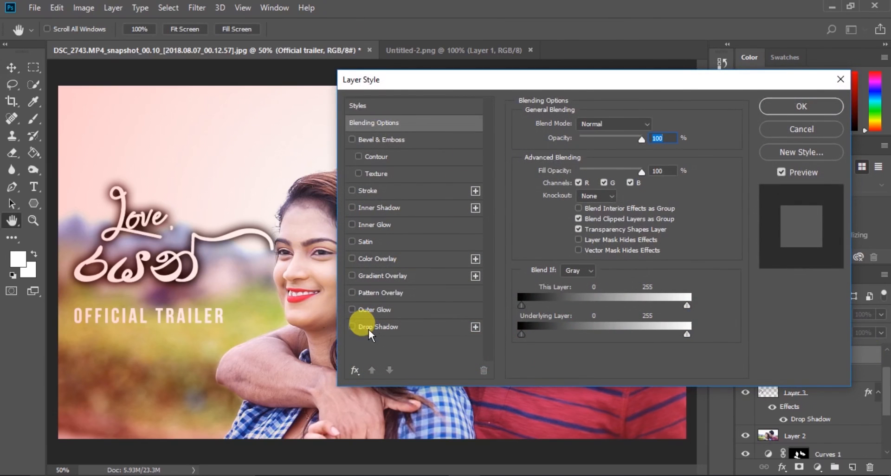
{"action": "left_click", "coordinate": [369, 327]}
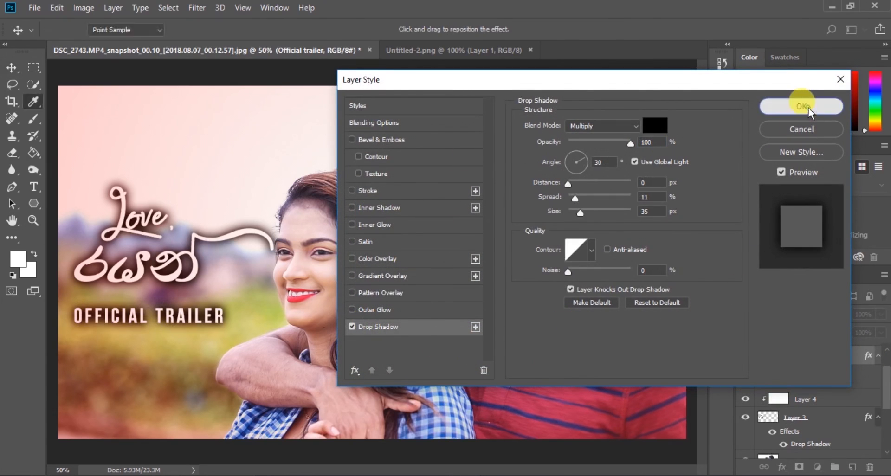
{"action": "left_click", "coordinate": [801, 106]}
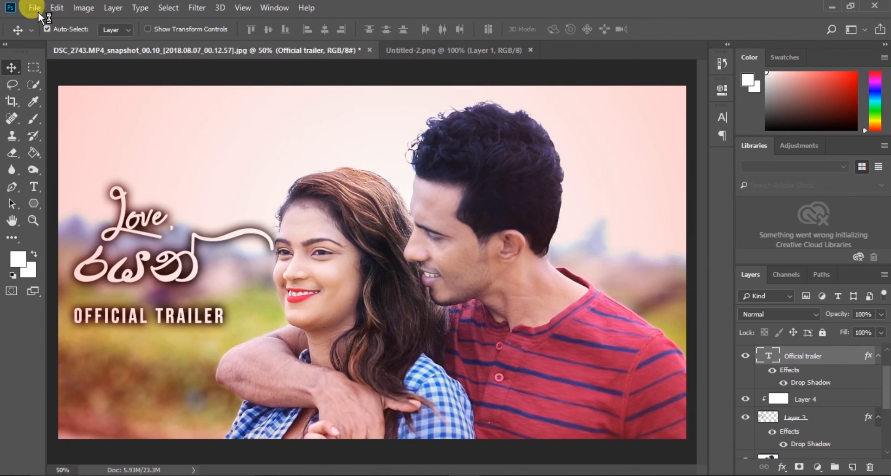
Open the hd.png image from the Desktop folder.
{"action": "left_click", "coordinate": [33, 8]}
{"action": "left_click", "coordinate": [47, 34]}
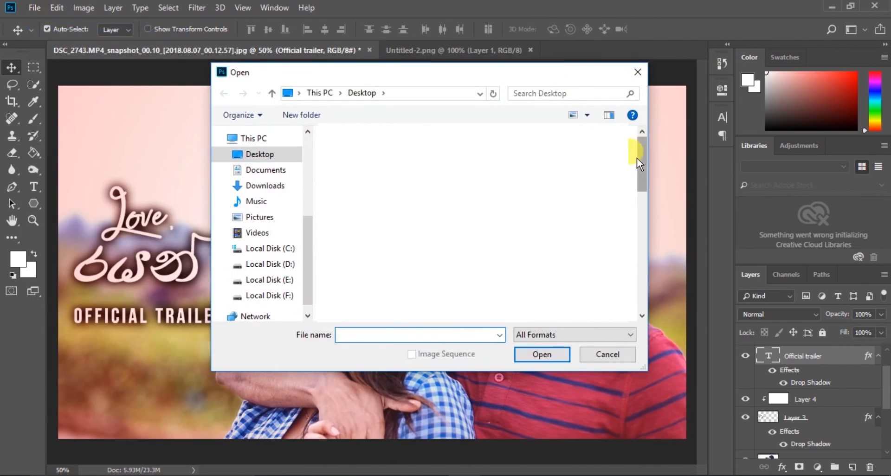
{"action": "left_click_drag", "start_coordinate": [636, 158], "coordinate": [652, 233]}
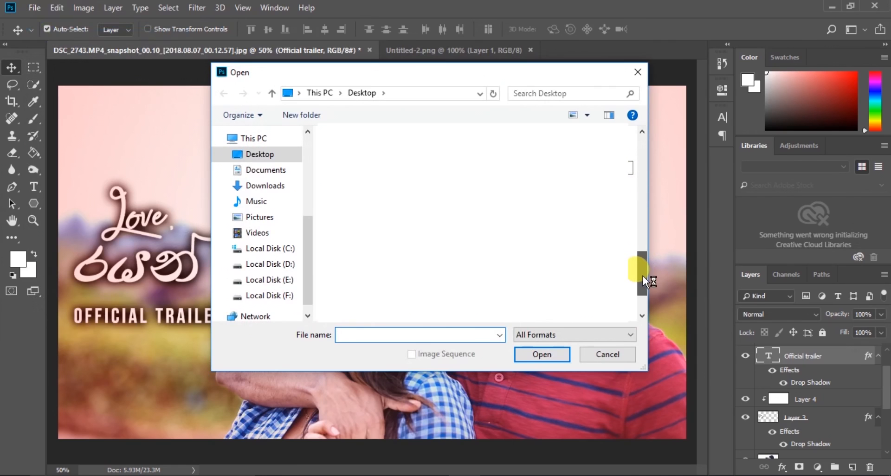
{"action": "mouse_move", "coordinate": [649, 226]}
{"action": "left_mouse_down"}
{"action": "mouse_move", "coordinate": [646, 184]}
{"action": "mouse_move", "coordinate": [651, 239]}
{"action": "left_mouse_up"}
{"action": "type", "text": "hd"}
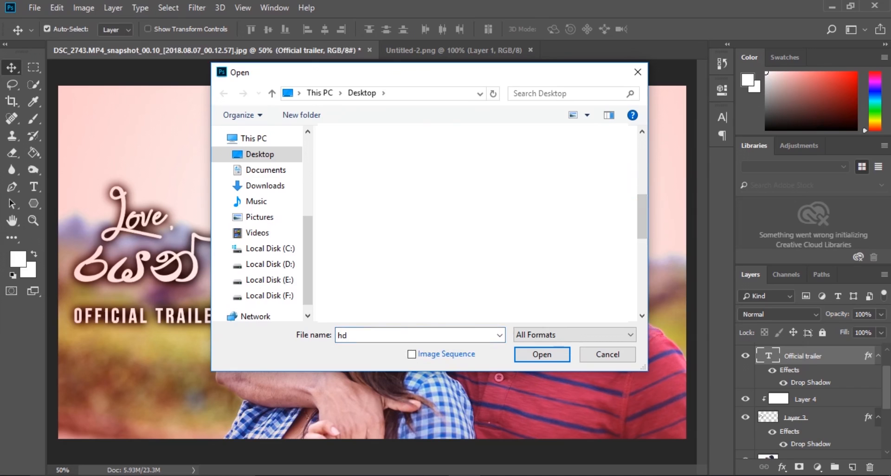
{"action": "left_click", "coordinate": [544, 355]}
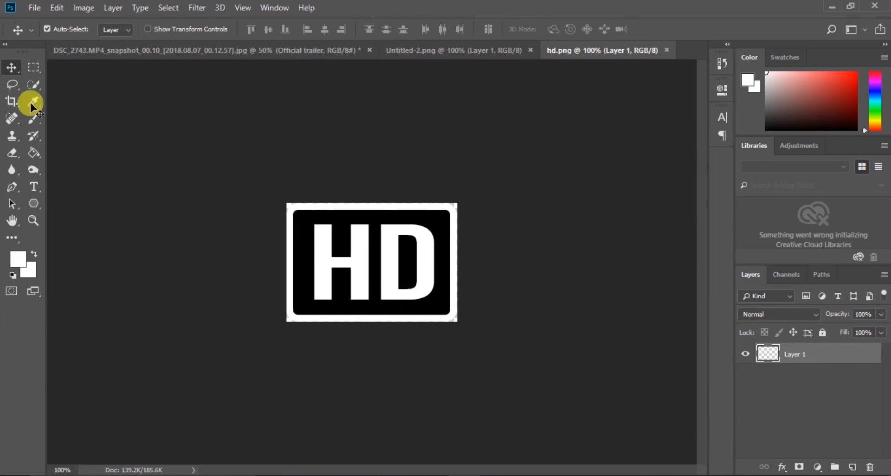
Bring the HD badge into the couple's portrait and position it beneath the Official trailer text.
{"action": "left_click_drag", "start_coordinate": [307, 235], "coordinate": [202, 392]}
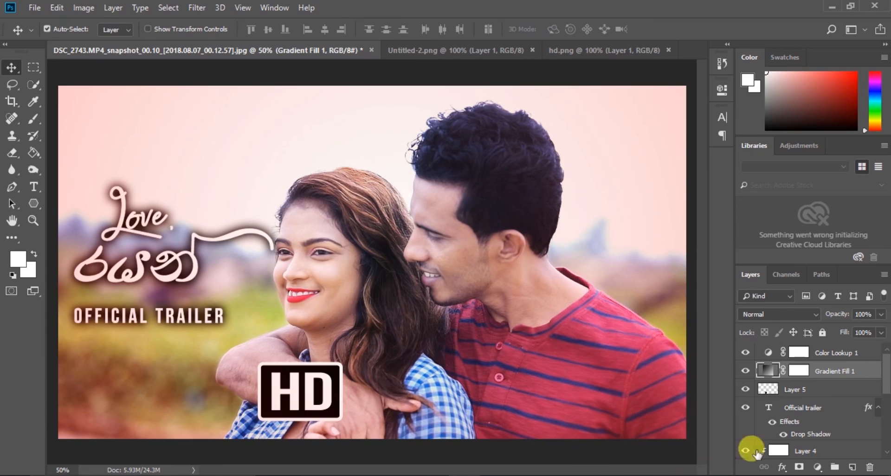
{"action": "left_click", "coordinate": [776, 387]}
{"action": "left_click_drag", "start_coordinate": [300, 386], "coordinate": [141, 368]}
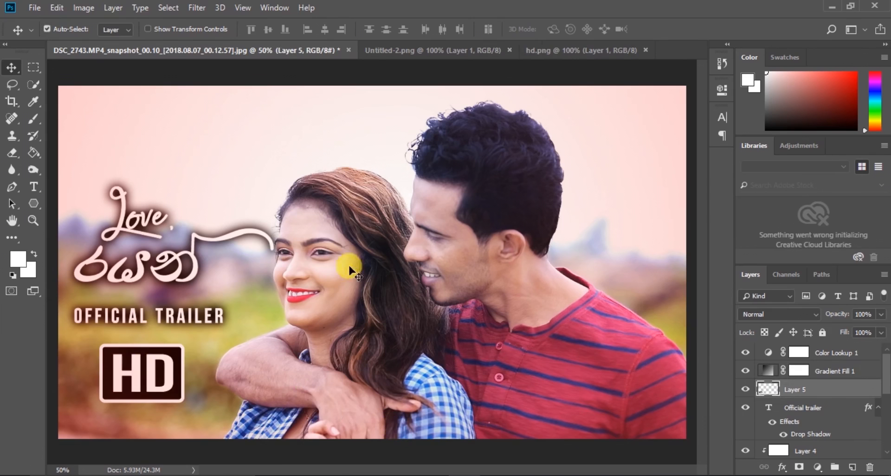
Lower the opacity of Gradient Fill 1 to 63% and of Color Lookup 1 to 39%.
{"action": "left_click", "coordinate": [836, 354]}
{"action": "left_click", "coordinate": [834, 371]}
{"action": "left_click", "coordinate": [880, 316]}
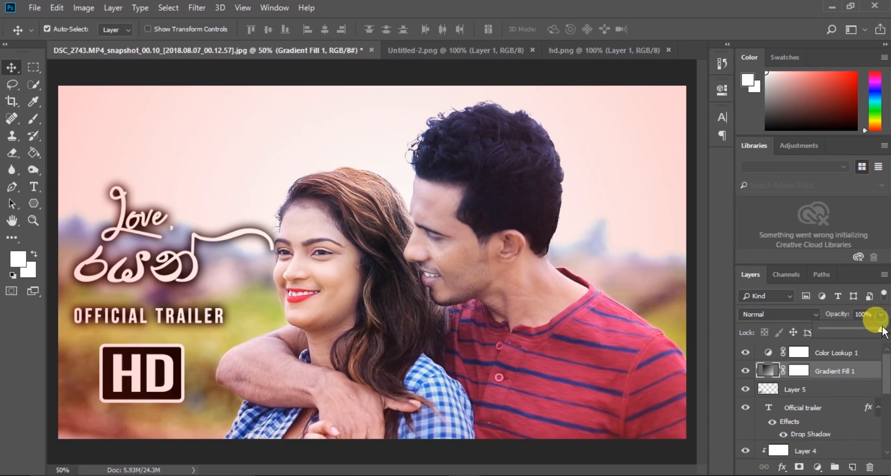
{"action": "left_click_drag", "start_coordinate": [854, 336], "coordinate": [859, 337]}
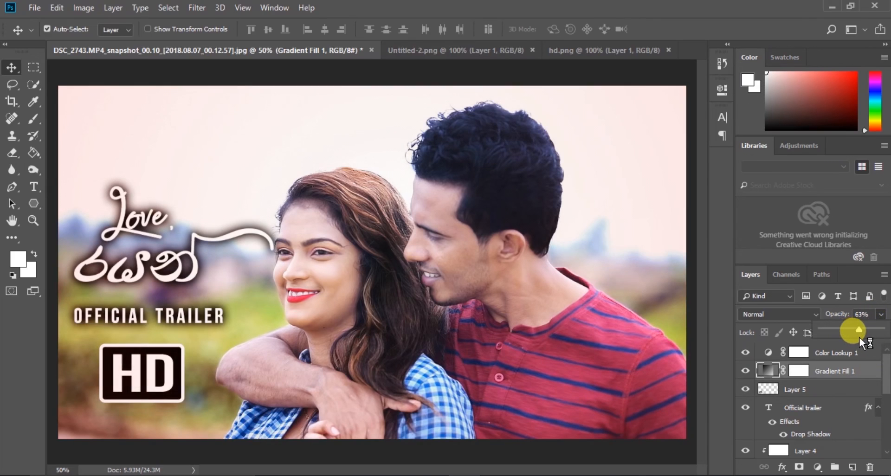
{"action": "left_click", "coordinate": [844, 367]}
{"action": "left_click", "coordinate": [844, 355]}
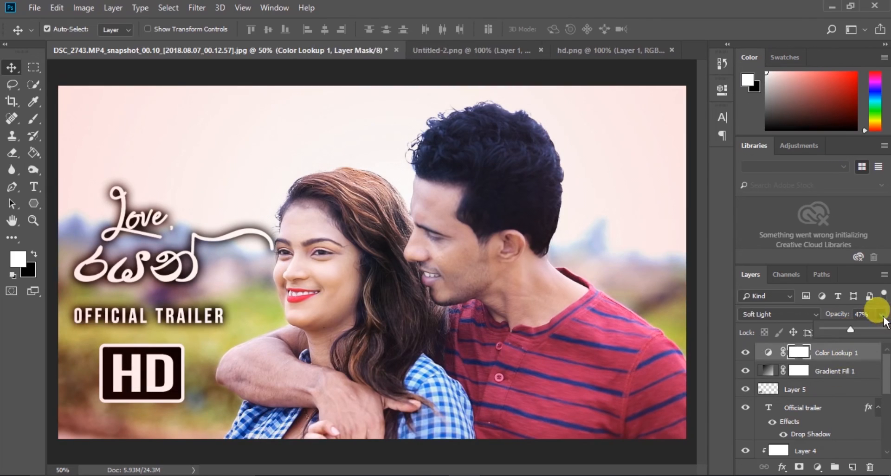
{"action": "left_click_drag", "start_coordinate": [846, 329], "coordinate": [845, 330]}
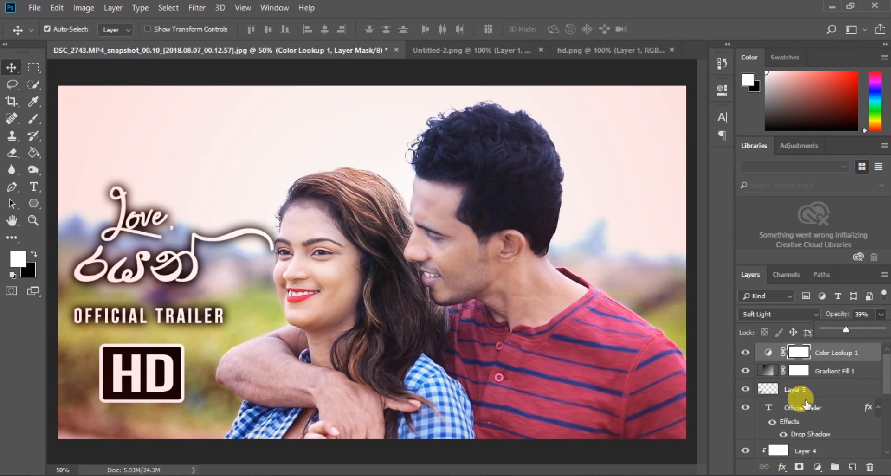
Move the HD badge's Layer 5 above Color Lookup 1 to the top of the layer stack.
{"action": "left_click", "coordinate": [787, 394]}
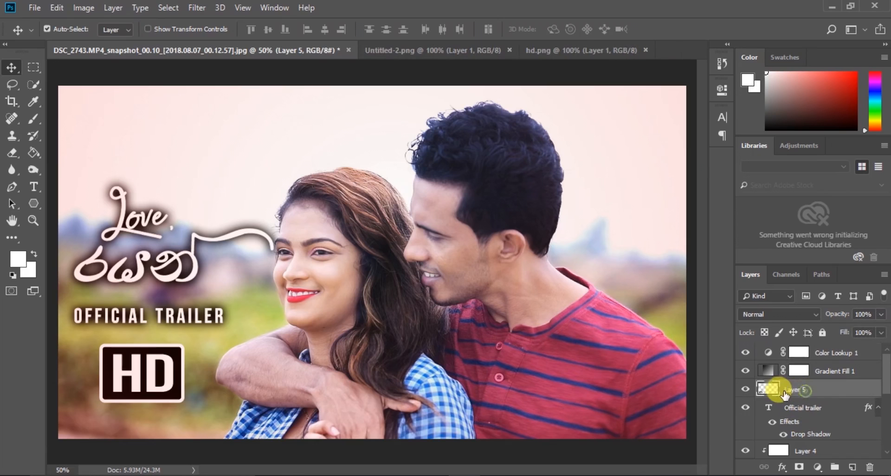
{"action": "left_click_drag", "start_coordinate": [791, 393], "coordinate": [789, 348]}
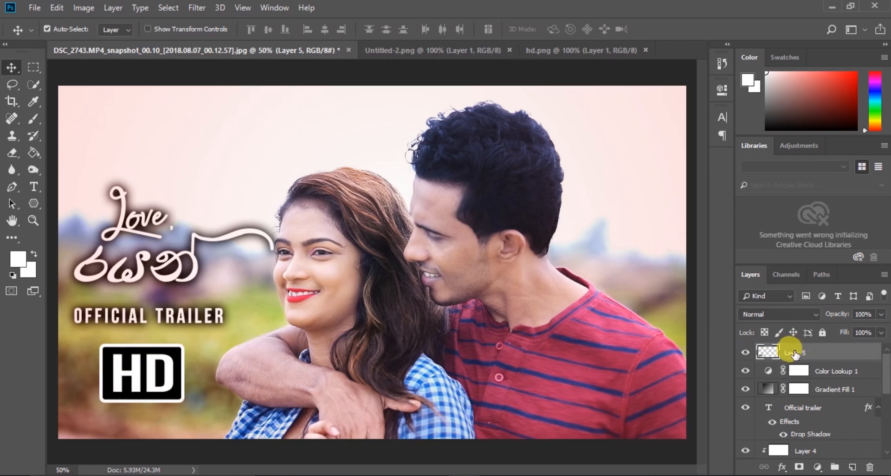